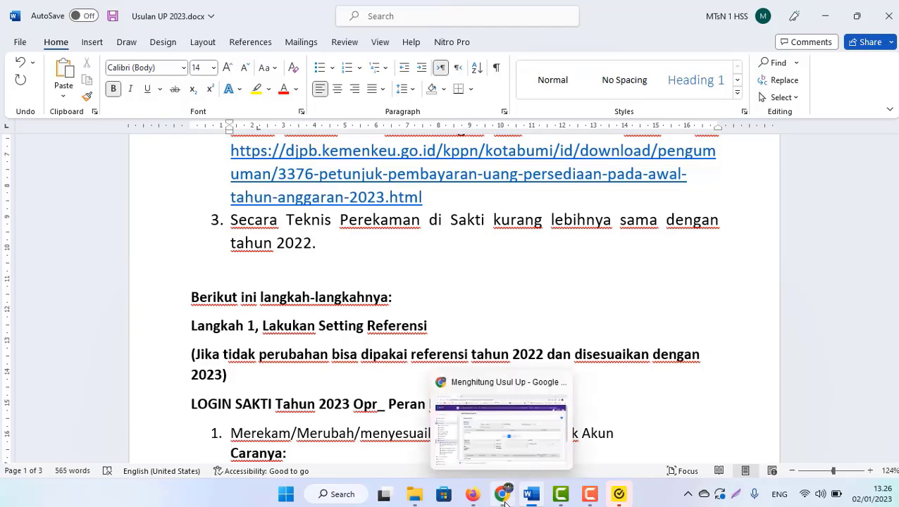
- Switch from the Word guide to the SAKTI Menghitung Usul UP page in the browser
{"action": "left_click", "coordinate": [503, 497]}
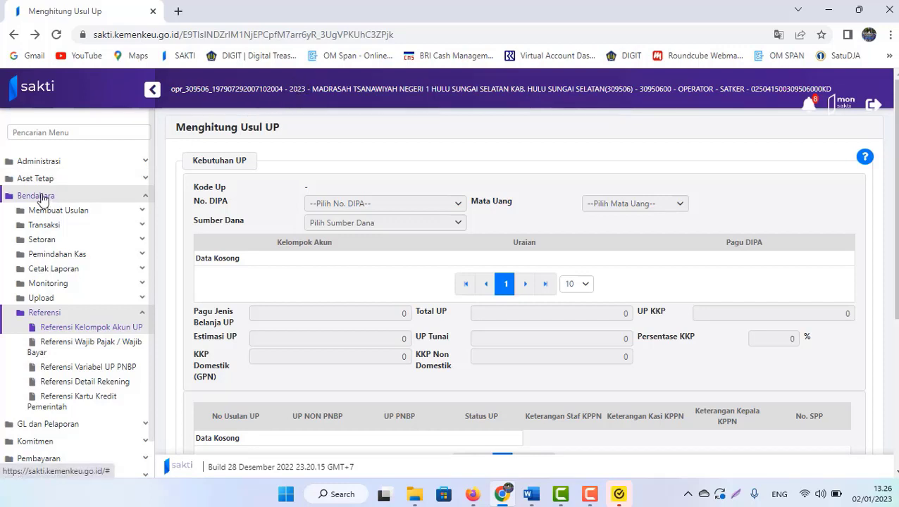
- Open Bendahara > Referensi > Referensi Kelompok Akun UP, listing account groups 5111 to 5241
{"action": "left_click", "coordinate": [38, 197]}
{"action": "left_click", "coordinate": [38, 197]}
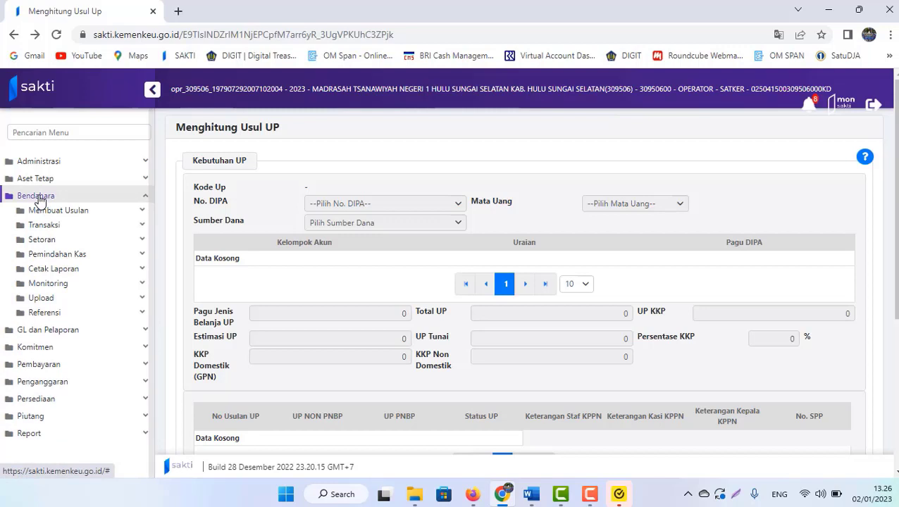
{"action": "left_click", "coordinate": [42, 314]}
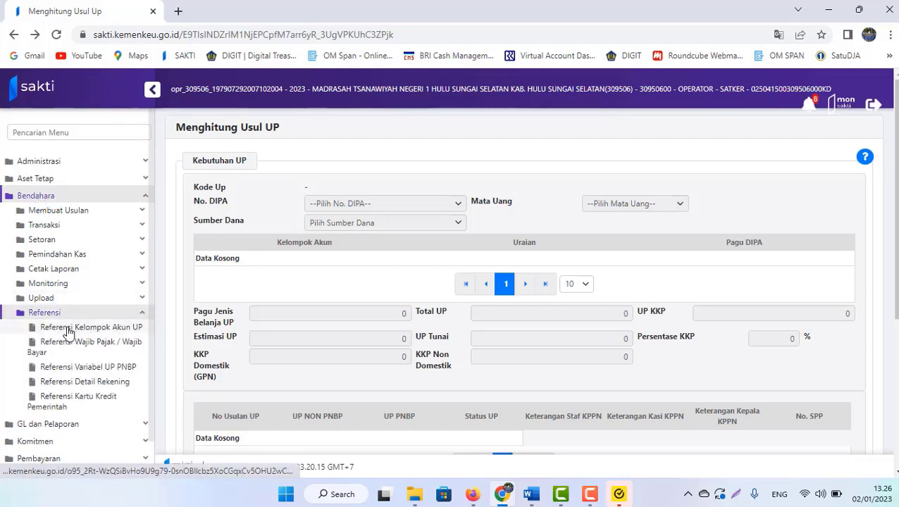
{"action": "left_click", "coordinate": [68, 330]}
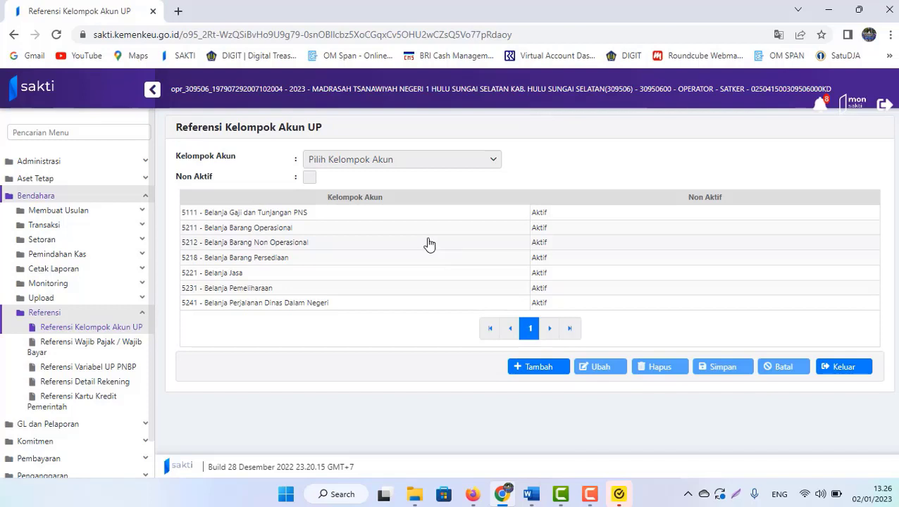
- Delete account group 5111 - Belanja Gaji dan Tunjangan PNS and confirm the deletion
{"action": "left_click", "coordinate": [247, 215]}
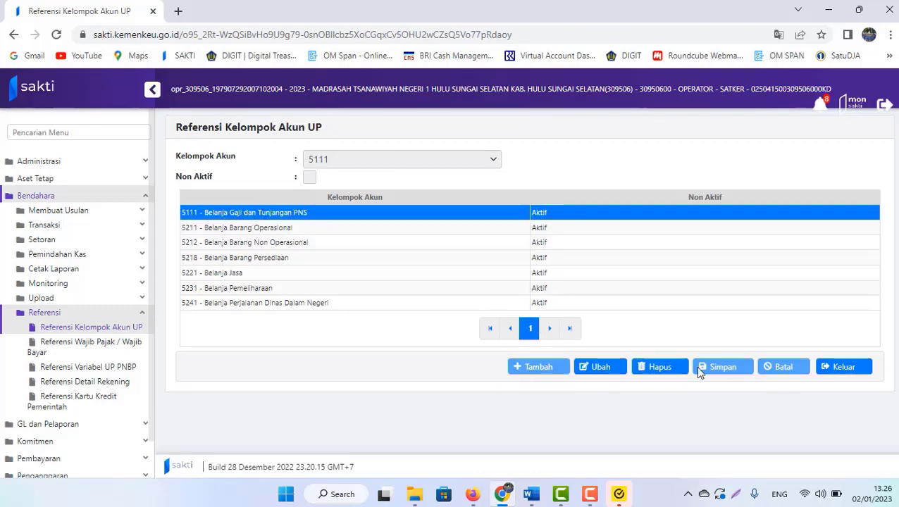
{"action": "left_click", "coordinate": [656, 368]}
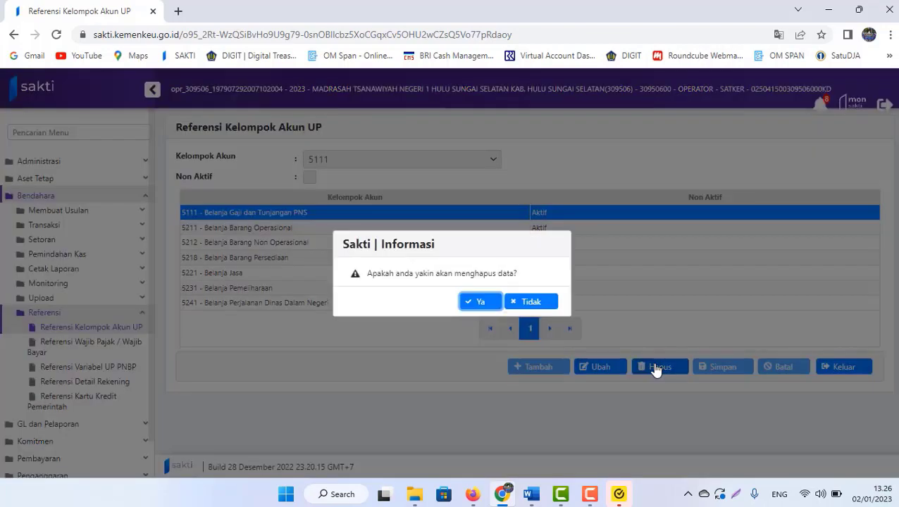
{"action": "left_click", "coordinate": [477, 302]}
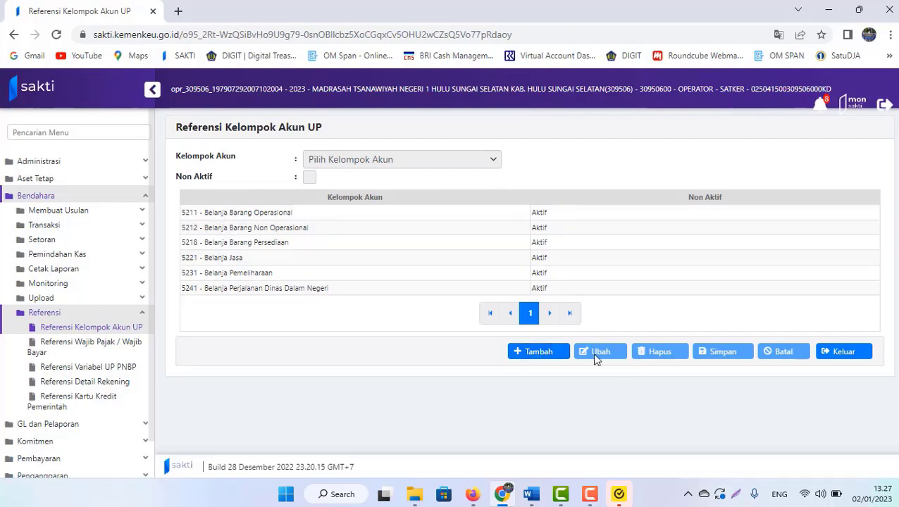
- Add account group 5321 - Belanja Modal Peralatan dan Mesin by searching 532, then save and confirm
{"action": "left_click", "coordinate": [544, 358]}
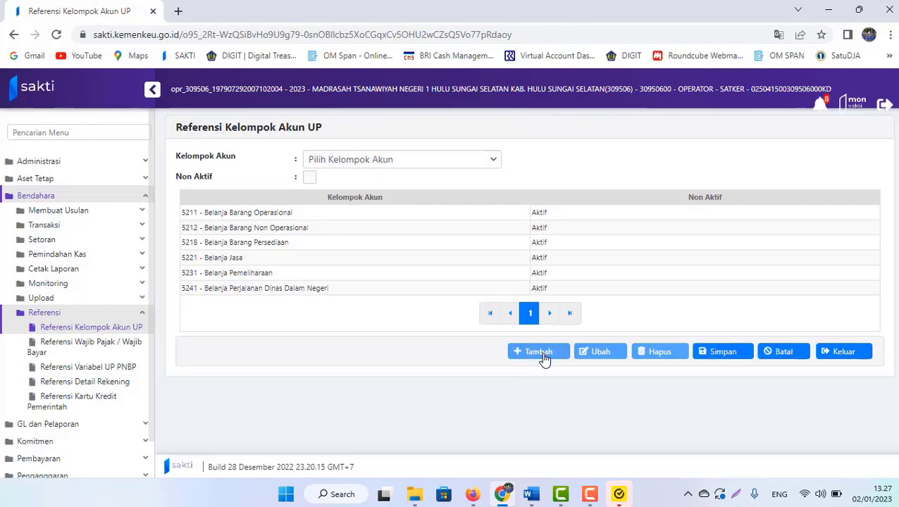
{"action": "left_click", "coordinate": [354, 167]}
{"action": "left_click_drag", "start_coordinate": [491, 241], "coordinate": [491, 340]}
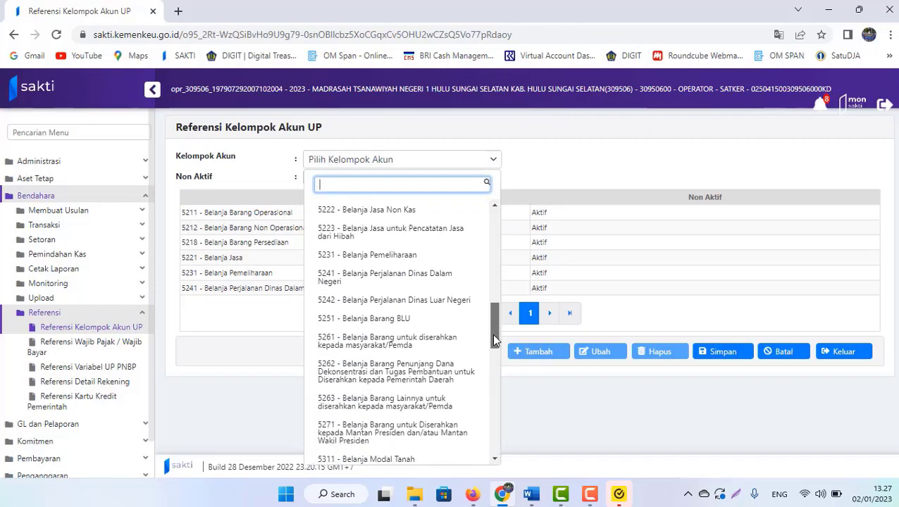
{"action": "type", "text": "532"}
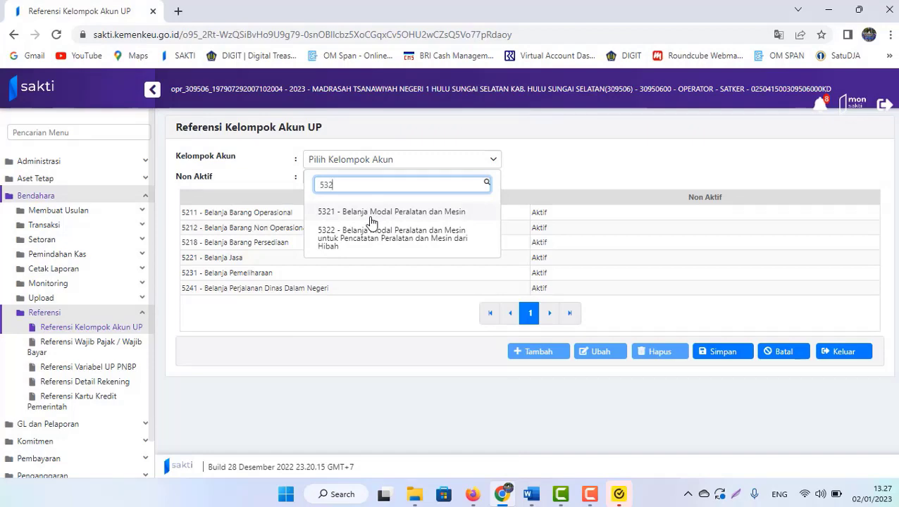
{"action": "left_click", "coordinate": [372, 221]}
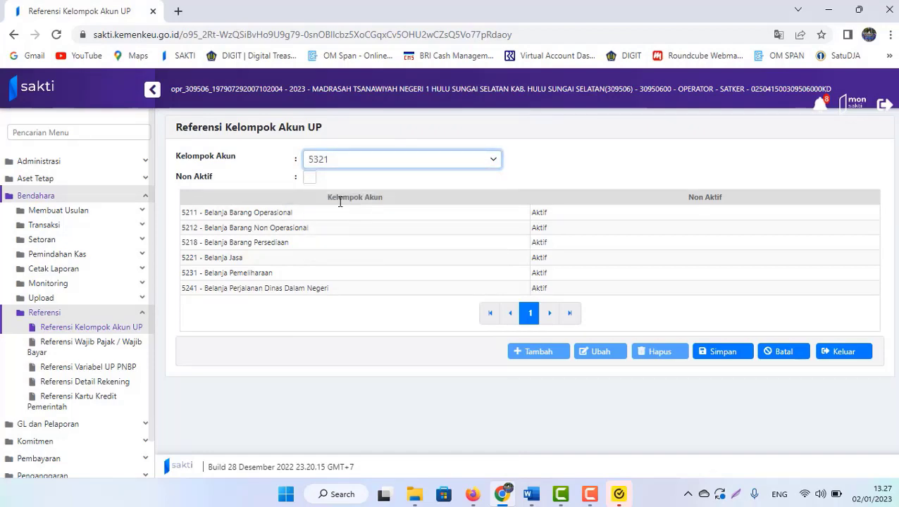
{"action": "left_click", "coordinate": [723, 351]}
{"action": "left_click", "coordinate": [481, 303]}
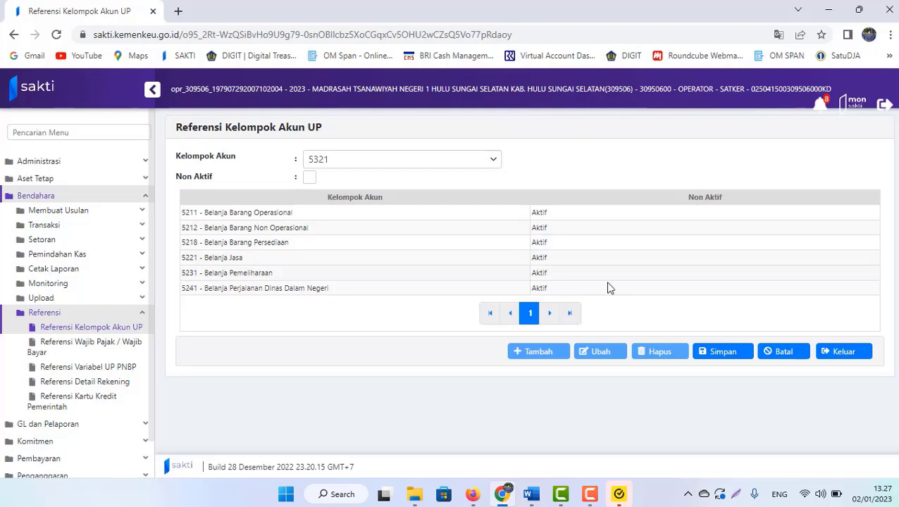
{"action": "left_click", "coordinate": [720, 353]}
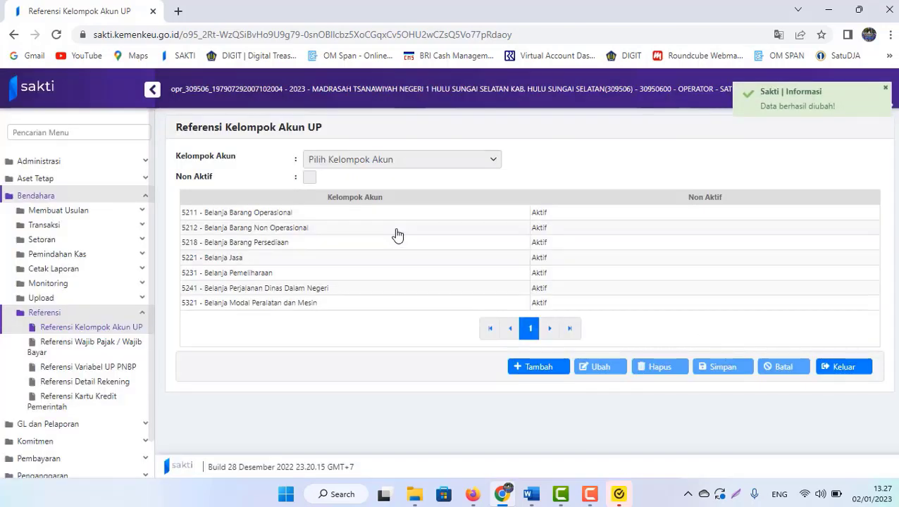
{"action": "left_click", "coordinate": [226, 307]}
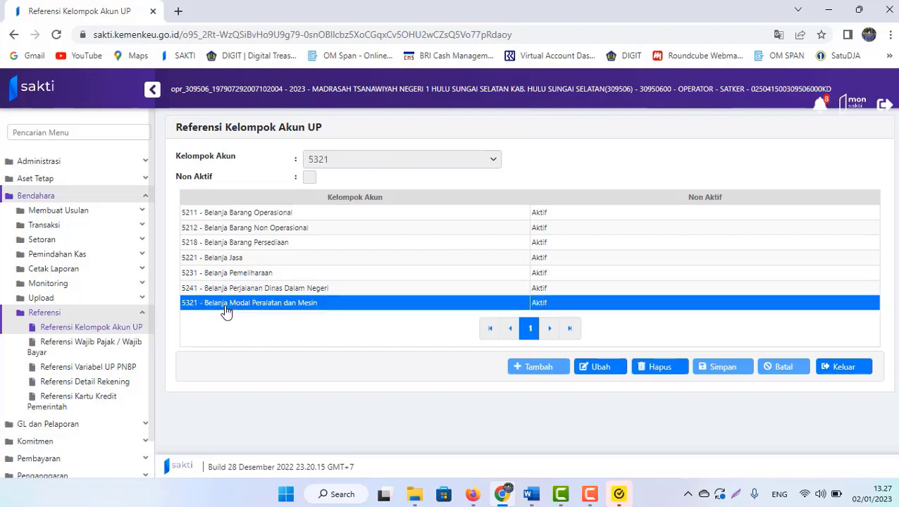
- Look through Referensi Wajib Pajak / Wajib Bayar, then open the Referensi Variabel UP PNBP page
{"action": "left_click", "coordinate": [73, 350]}
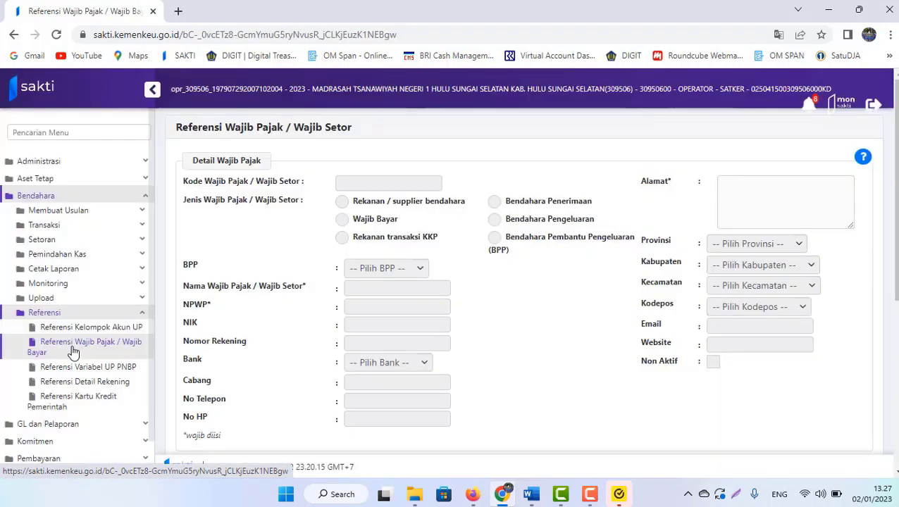
{"action": "scroll", "coordinate": [522, 282], "scroll_direction": "down", "scroll_amount": 4}
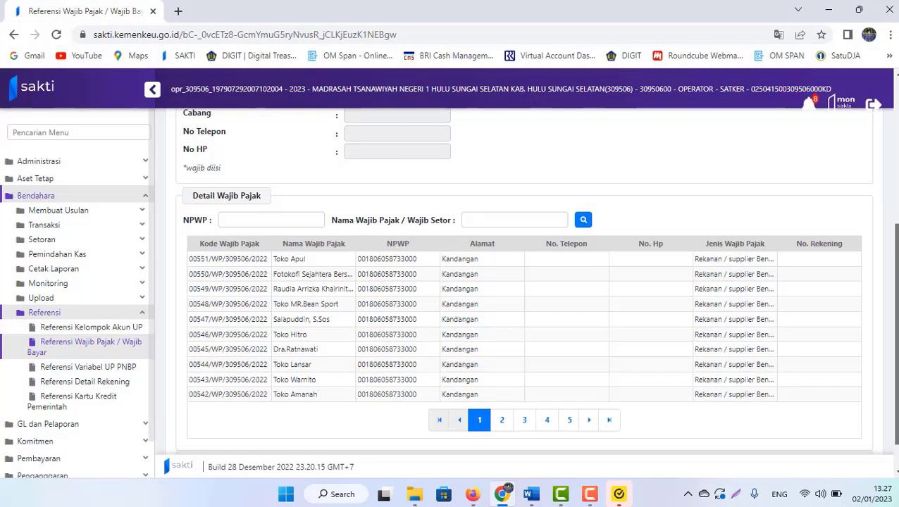
{"action": "scroll", "coordinate": [607, 287], "scroll_direction": "up", "scroll_amount": 4}
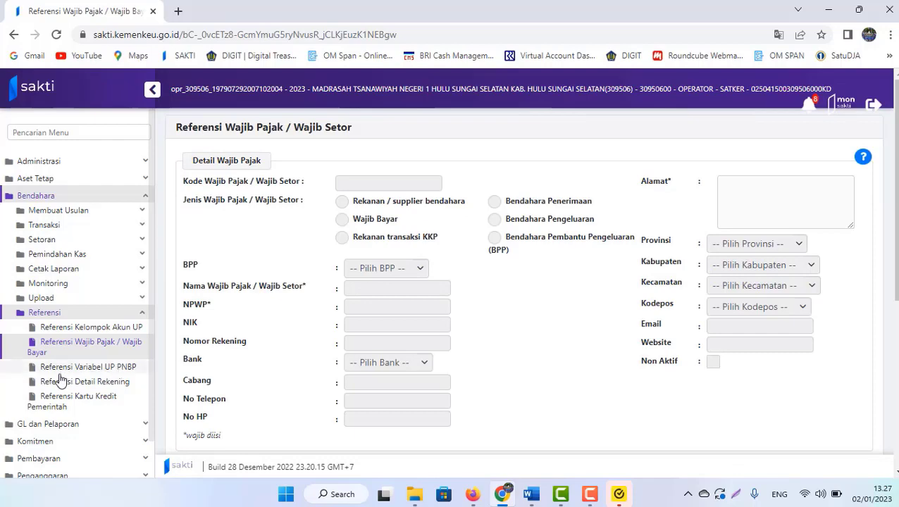
{"action": "scroll", "coordinate": [454, 346], "scroll_direction": "down", "scroll_amount": 3}
{"action": "scroll", "coordinate": [635, 383], "scroll_direction": "down", "scroll_amount": 1}
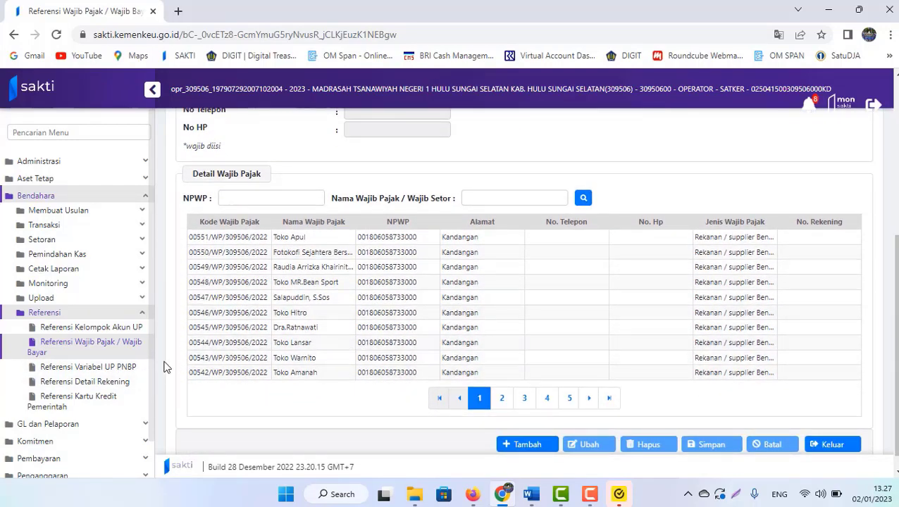
{"action": "left_click", "coordinate": [94, 367]}
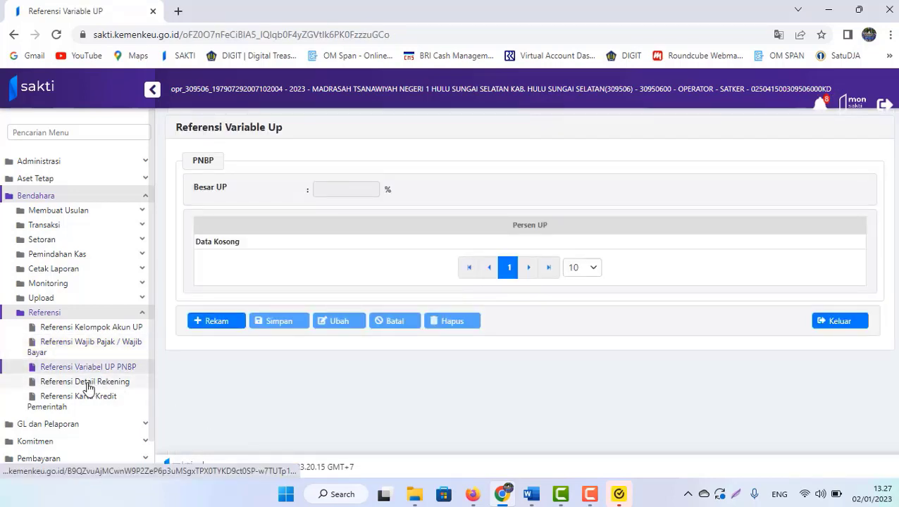
- Load the Bendahara Pengeluaran BRI account into Referensi Detail Rekening, then switch to the Word guide
{"action": "left_click", "coordinate": [89, 384]}
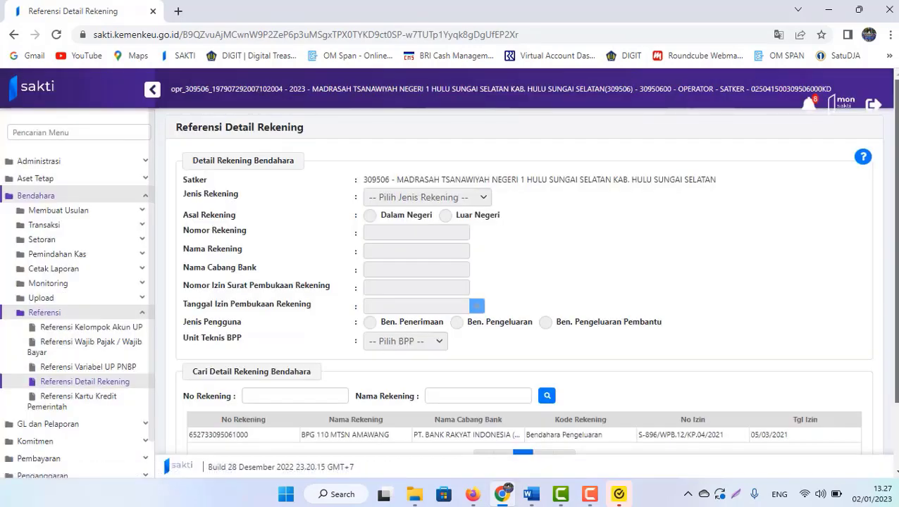
{"action": "scroll", "coordinate": [548, 310], "scroll_direction": "down", "scroll_amount": 1}
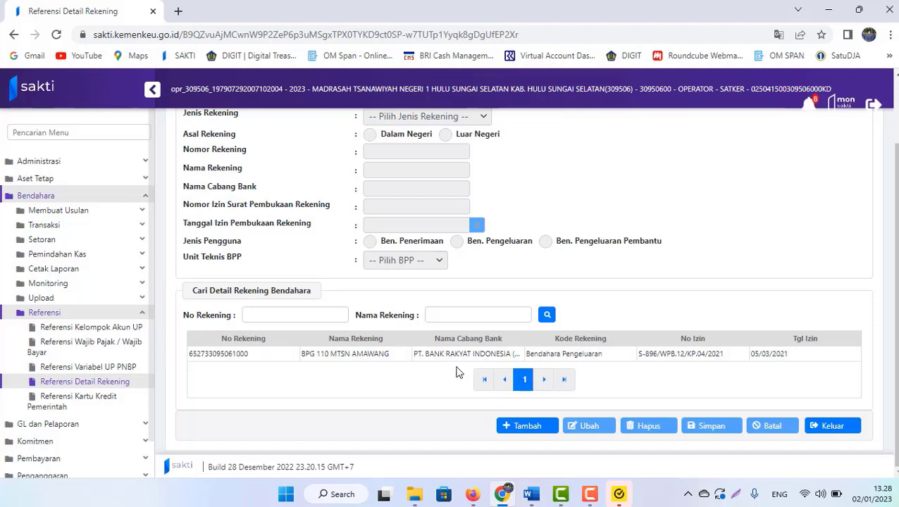
{"action": "left_click", "coordinate": [431, 354]}
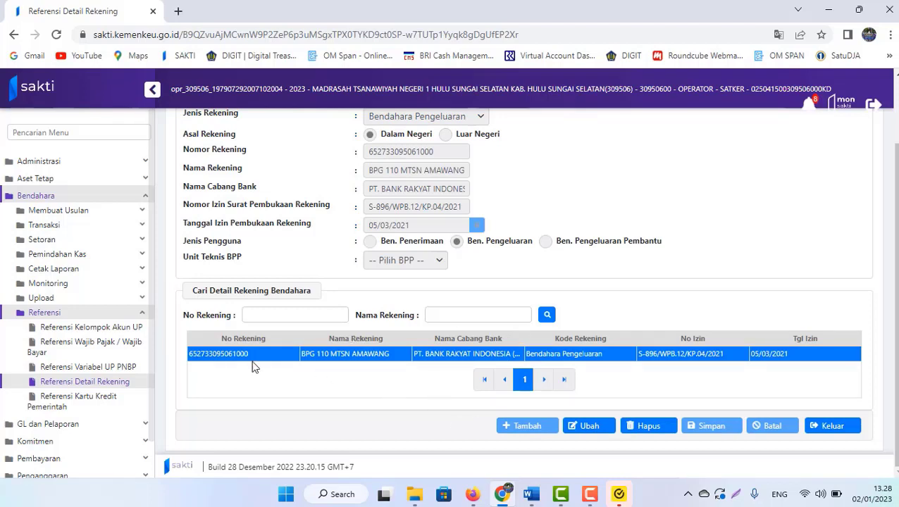
{"action": "left_click", "coordinate": [531, 494]}
- Read the guide's Langkah 2 Total UP note on page 2, then return to SAKTI
{"action": "key", "text": "Down"}
{"action": "key", "text": "Down"}
{"action": "key", "text": "Down"}
{"action": "key", "text": "Down"}
{"action": "key", "text": "Down"}
{"action": "key", "text": "Down"}
{"action": "key", "text": "Down"}
{"action": "key", "text": "Down"}
{"action": "key", "text": "Down"}
{"action": "key", "text": "Down"}
{"action": "key", "text": "Down"}
{"action": "key", "text": "Down"}
{"action": "key", "text": "Down"}
{"action": "key", "text": "Down"}
{"action": "key", "text": "Down"}
{"action": "key", "text": "Down"}
{"action": "key", "text": "Down"}
{"action": "key", "text": "Down"}
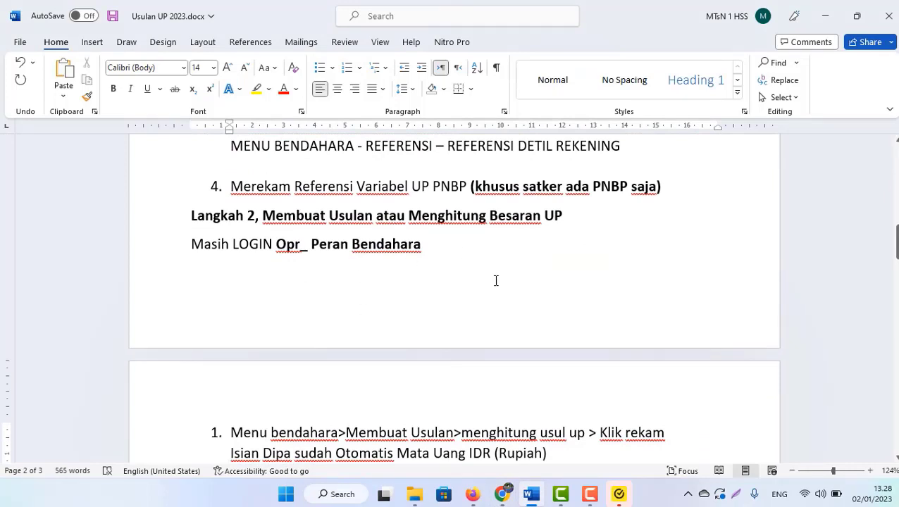
{"action": "key", "text": "Down"}
{"action": "key", "text": "Down"}
{"action": "key", "text": "Down"}
{"action": "key", "text": "Down"}
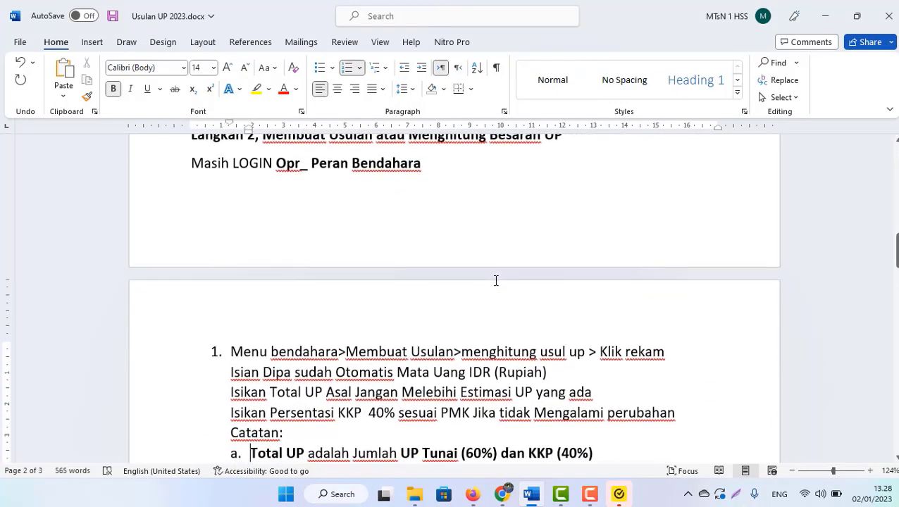
{"action": "key", "text": "alt+Tab"}
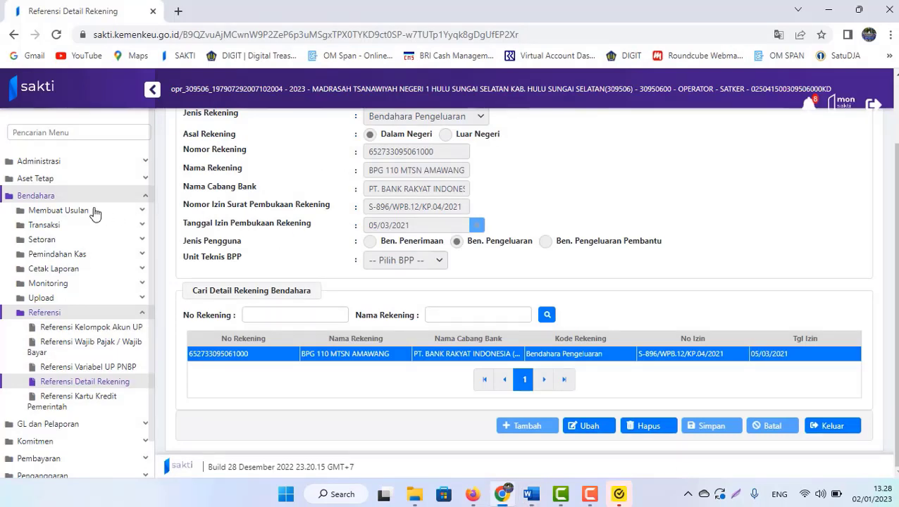
- Open Membuat Usulan > Menghitung Usul UP and start a new UP proposal
{"action": "left_click", "coordinate": [66, 213]}
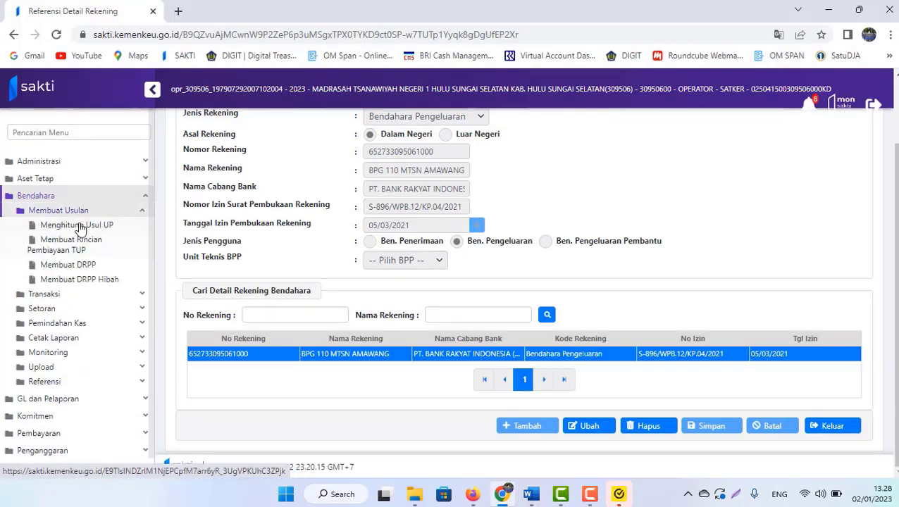
{"action": "left_click", "coordinate": [81, 230]}
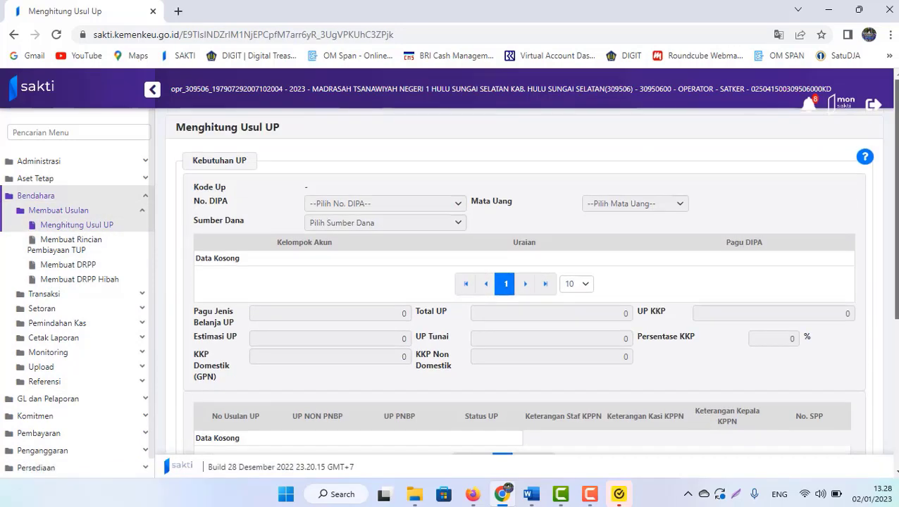
{"action": "scroll", "coordinate": [544, 360], "scroll_direction": "down", "scroll_amount": 5}
{"action": "left_click", "coordinate": [349, 396]}
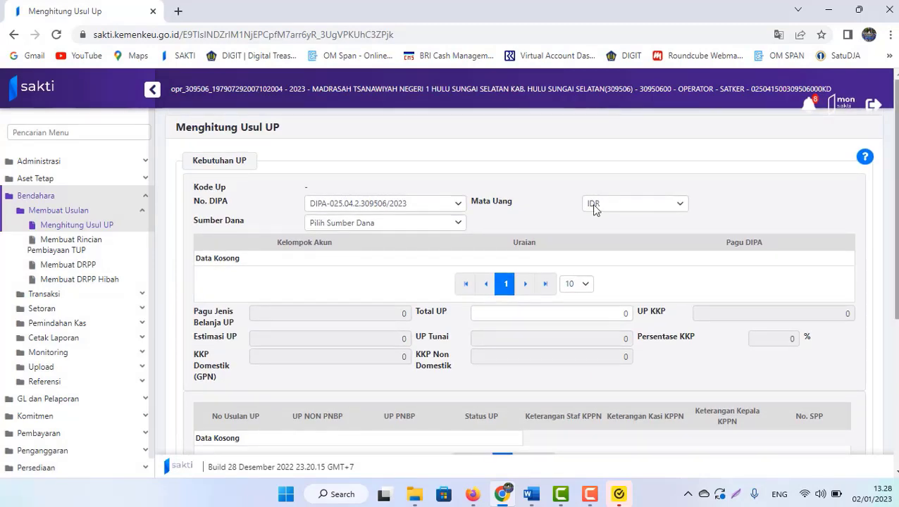
- Choose DIPA-025.04.2.309506/2023, funding source RM (Rupiah Murni) and currency IDR
{"action": "left_click", "coordinate": [351, 205]}
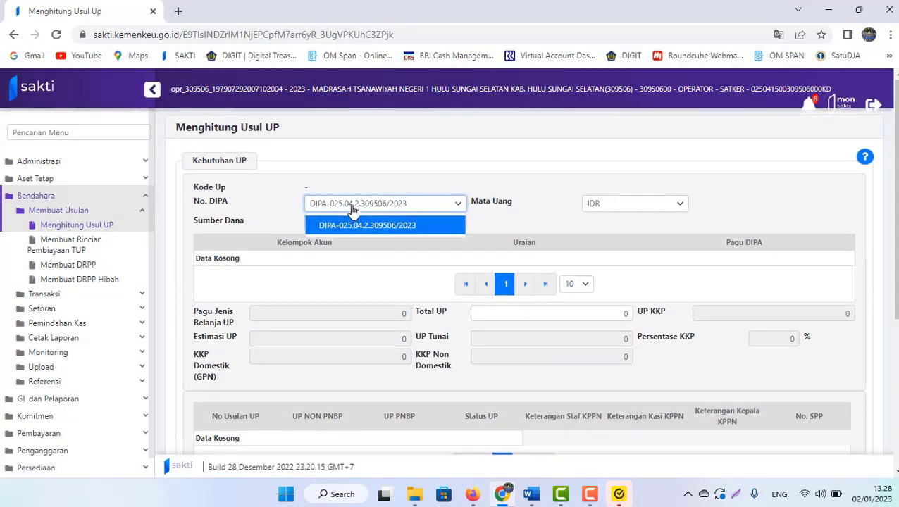
{"action": "left_click", "coordinate": [359, 221]}
{"action": "left_click", "coordinate": [399, 225]}
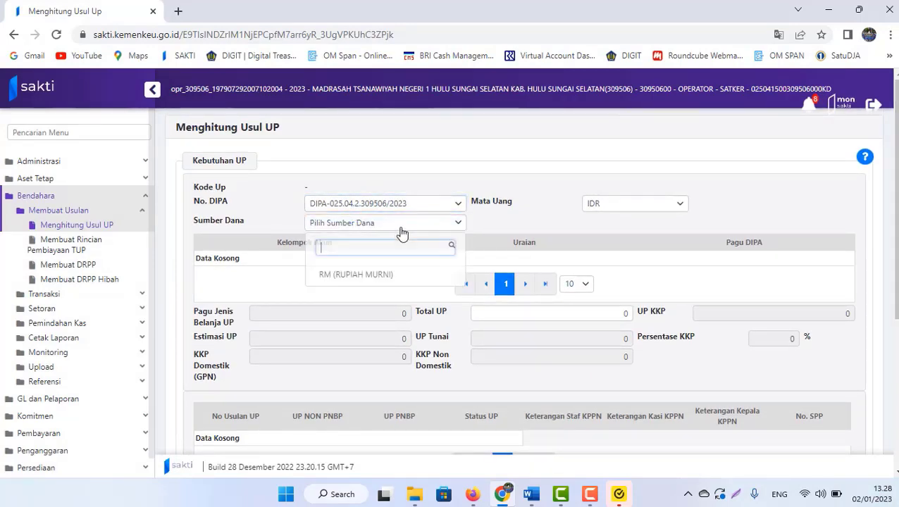
{"action": "left_click", "coordinate": [343, 279]}
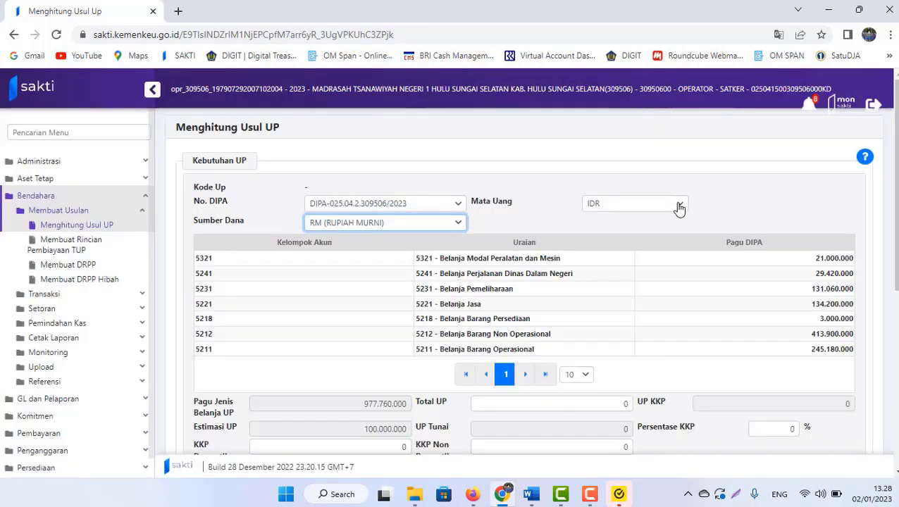
{"action": "left_click", "coordinate": [678, 205]}
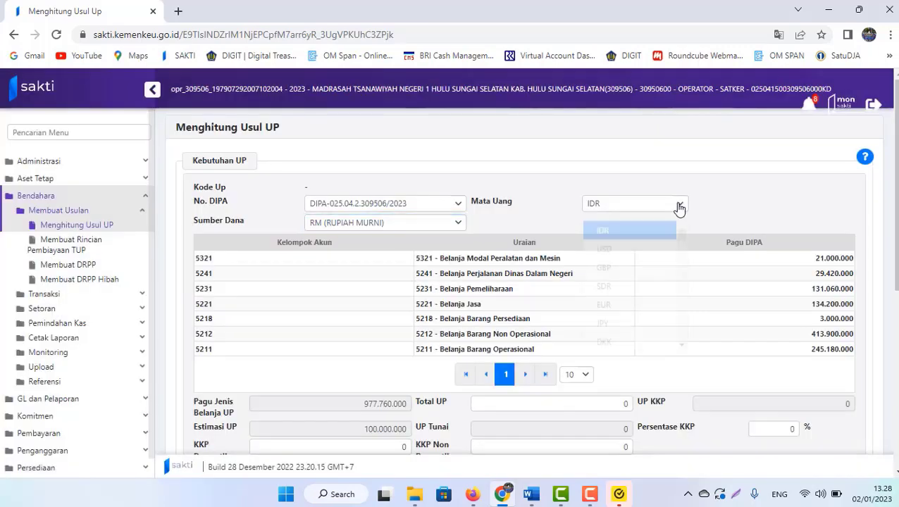
{"action": "left_click", "coordinate": [615, 226]}
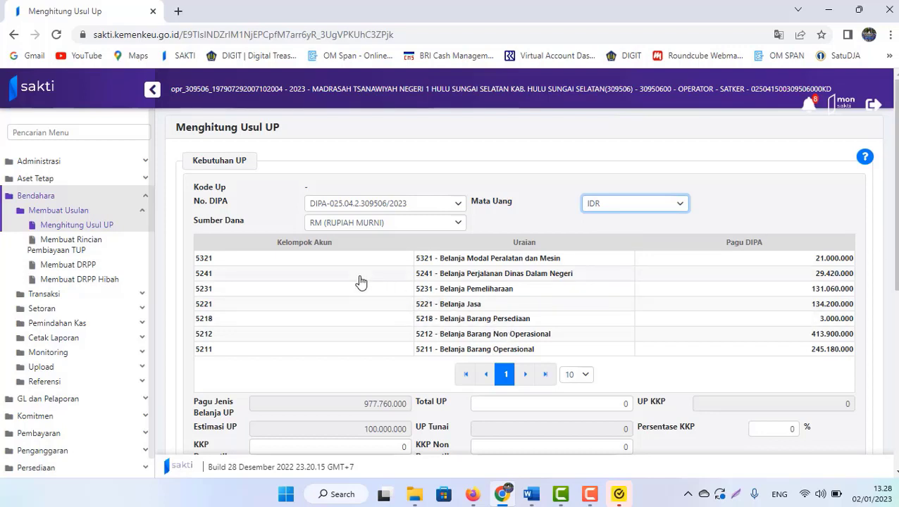
{"action": "scroll", "coordinate": [669, 282], "scroll_direction": "down", "scroll_amount": 1}
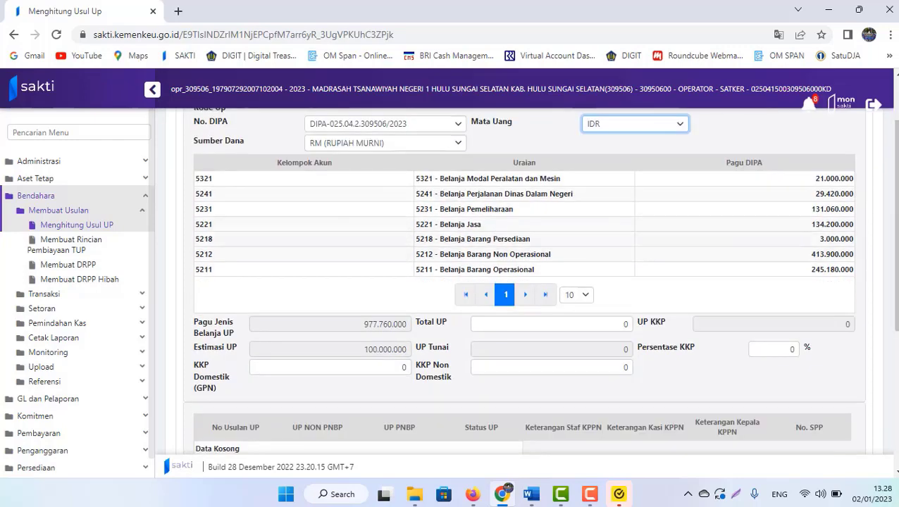
{"action": "scroll", "coordinate": [623, 255], "scroll_direction": "down", "scroll_amount": 1}
{"action": "left_click", "coordinate": [516, 277]}
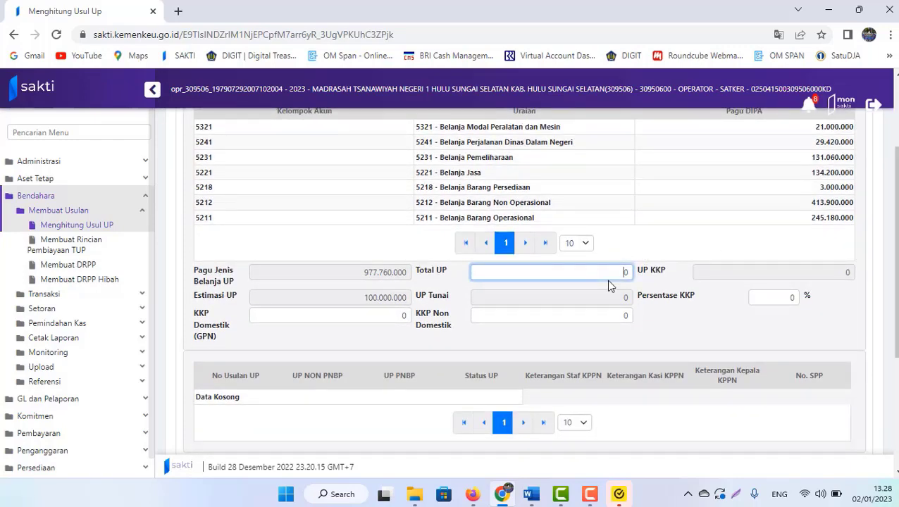
{"action": "left_click", "coordinate": [531, 494]}
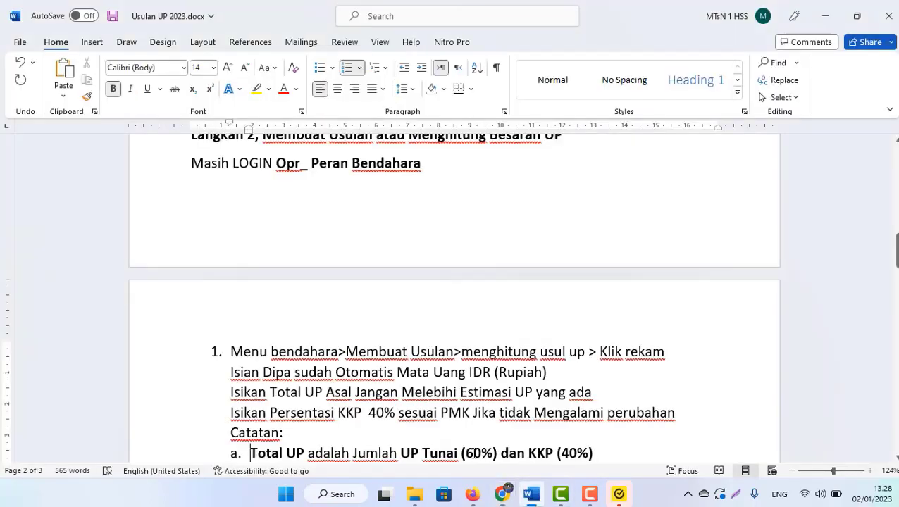
{"action": "key", "text": "Down"}
{"action": "key", "text": "Down"}
{"action": "key", "text": "Down"}
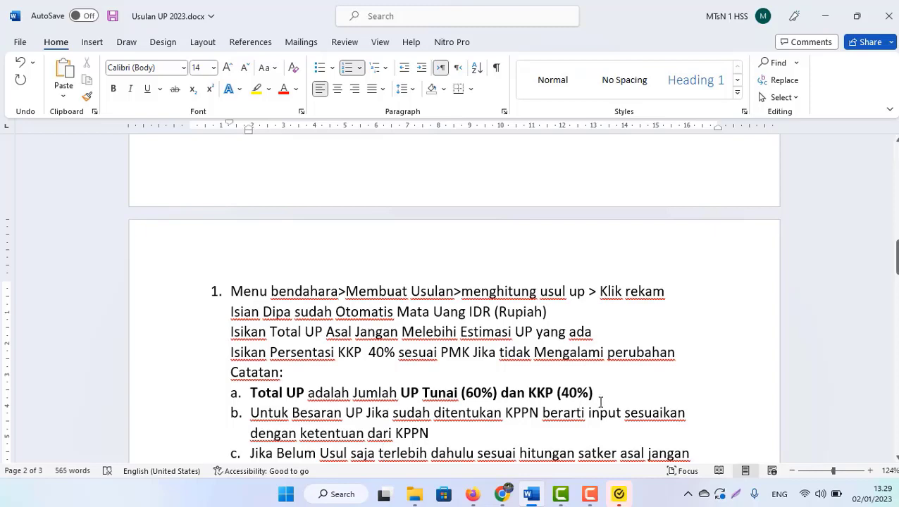
{"action": "left_click", "coordinate": [600, 401]}
{"action": "scroll", "coordinate": [600, 402], "scroll_direction": "down", "scroll_amount": 2}
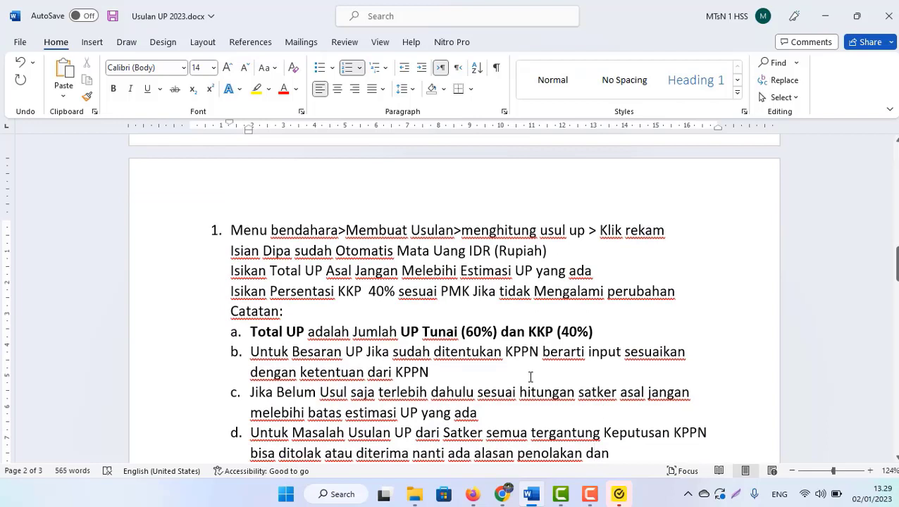
{"action": "key", "text": "Down"}
{"action": "key", "text": "Down"}
{"action": "key", "text": "Down"}
{"action": "key", "text": "Down"}
{"action": "key", "text": "Down"}
{"action": "key", "text": "Down"}
{"action": "left_click_drag", "start_coordinate": [429, 372], "coordinate": [265, 354]}
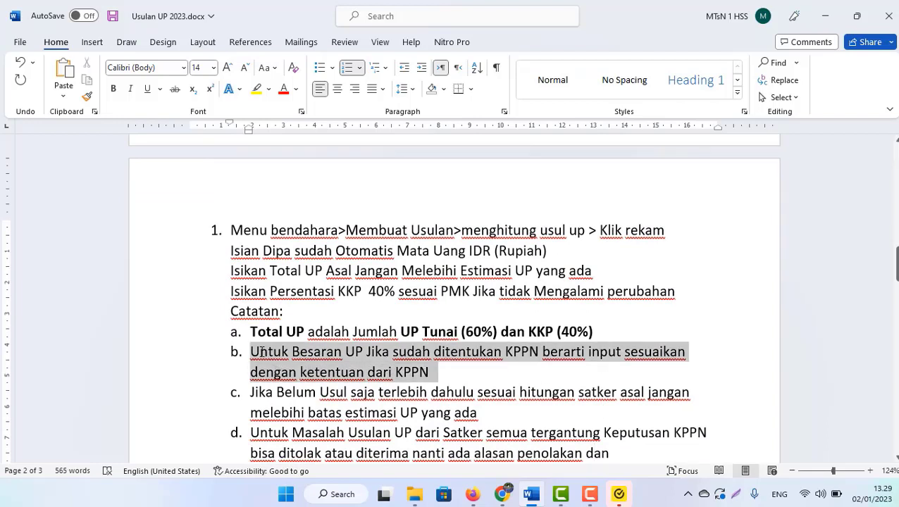
{"action": "left_click", "coordinate": [289, 374]}
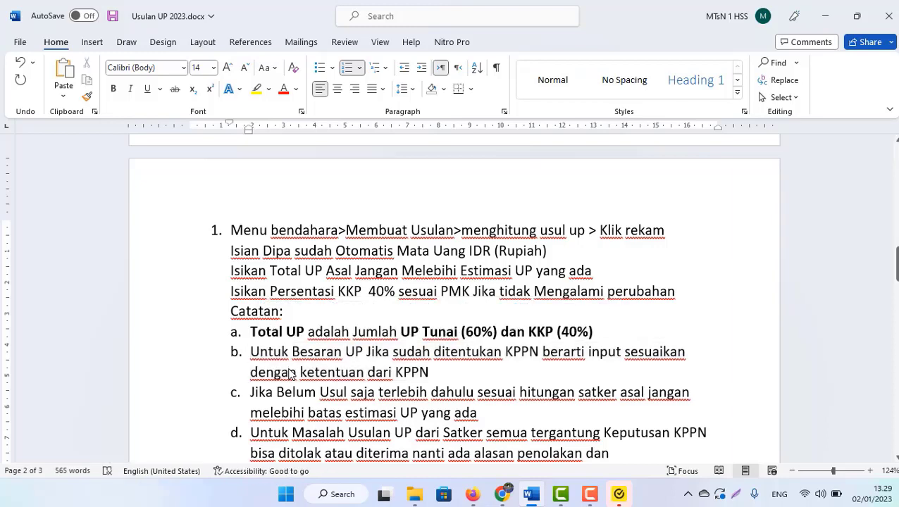
{"action": "key", "text": "alt+Tab"}
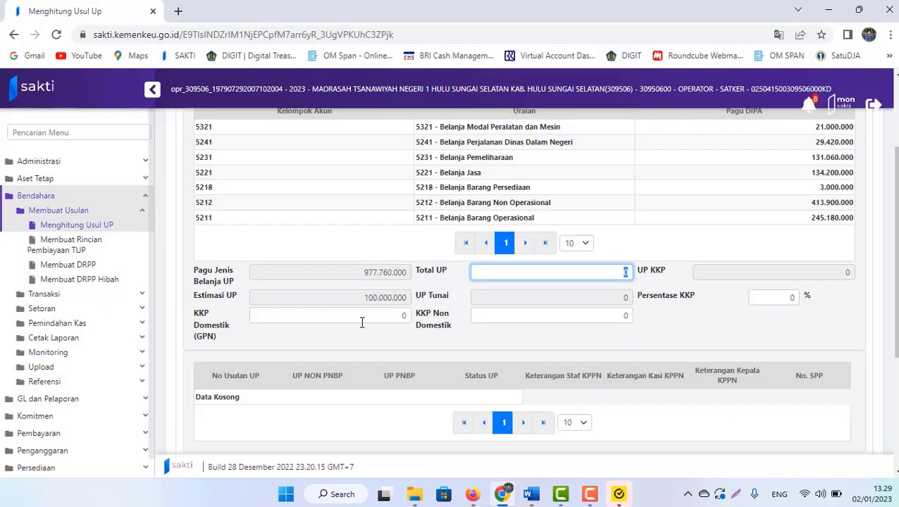
- Enter Total UP 60.000.000 and Persentase KKP 40, then bring up the PER 12 PB 2022 PDF
{"action": "left_click_drag", "start_coordinate": [350, 298], "coordinate": [415, 302]}
{"action": "left_click", "coordinate": [513, 274]}
{"action": "double_click", "coordinate": [624, 272]}
{"action": "type", "text": "60.000.000"}
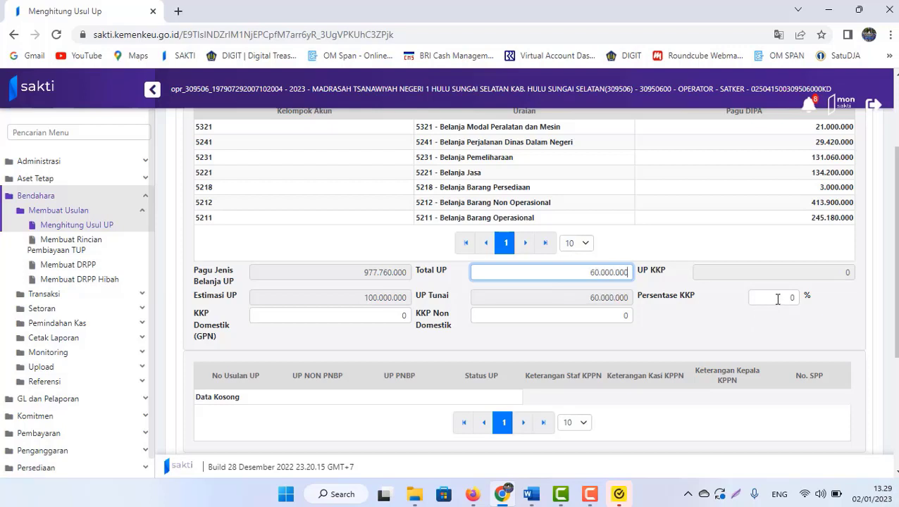
{"action": "double_click", "coordinate": [778, 299]}
{"action": "type", "text": "40"}
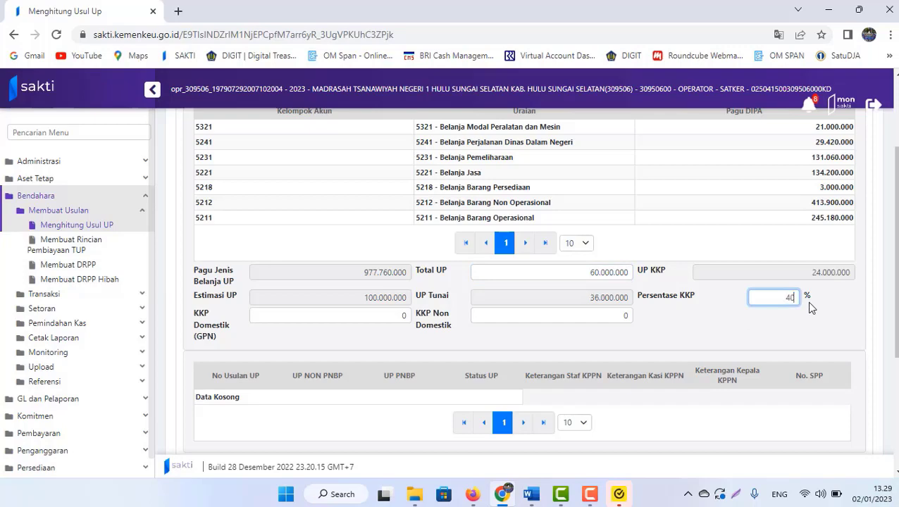
{"action": "left_click", "coordinate": [729, 342]}
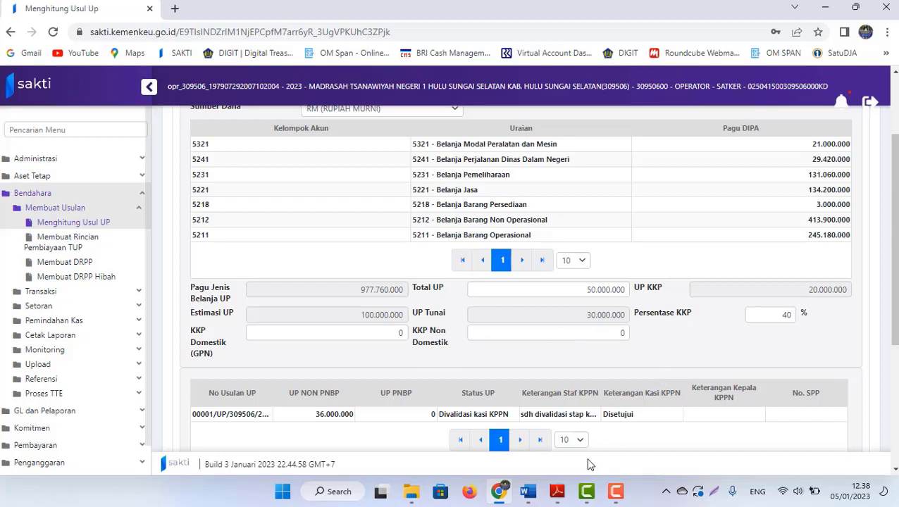
{"action": "mouse_move", "coordinate": [558, 496]}
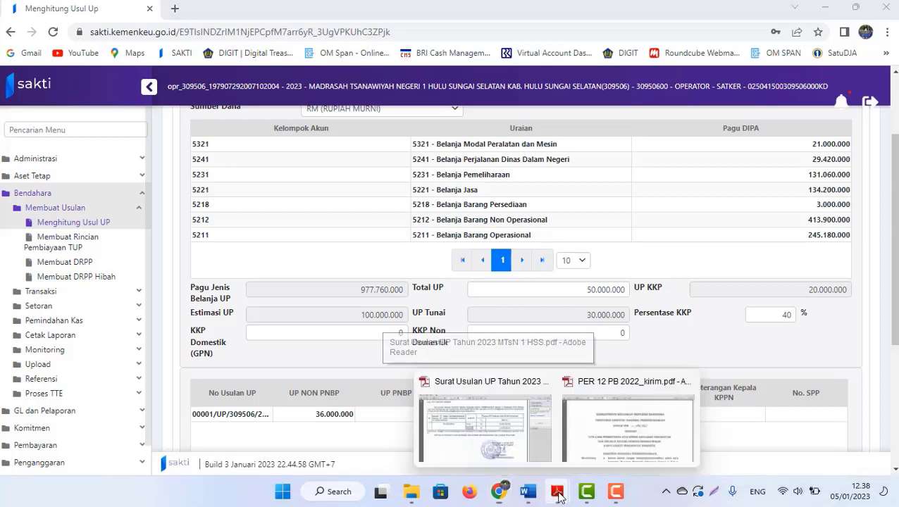
{"action": "left_click", "coordinate": [606, 417]}
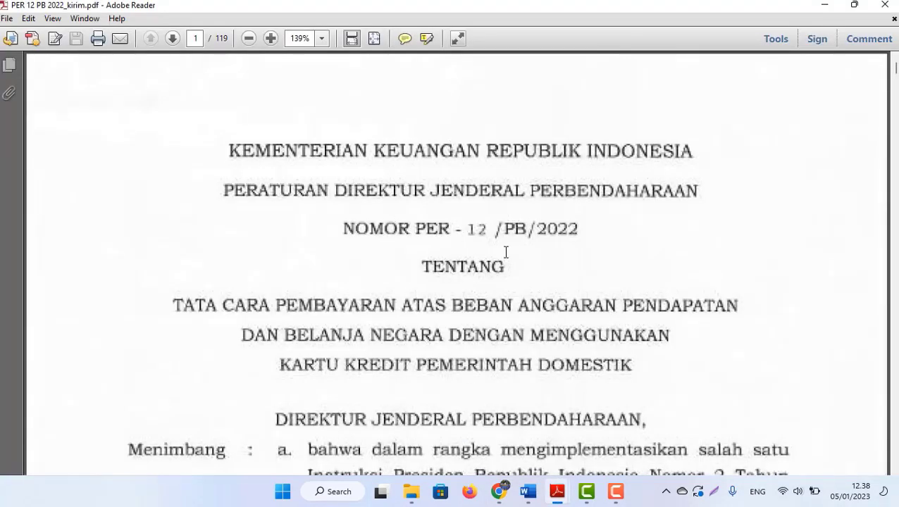
- Review the Word note defining KKP Domestik under PER-12/PB/2022
{"action": "left_click", "coordinate": [528, 491]}
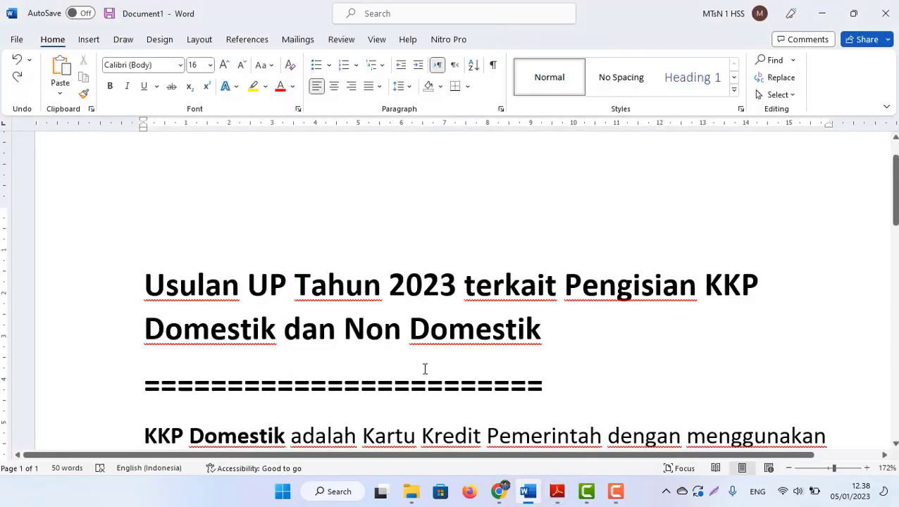
{"action": "left_click", "coordinate": [425, 370]}
{"action": "scroll", "coordinate": [426, 371], "scroll_direction": "down", "scroll_amount": 3}
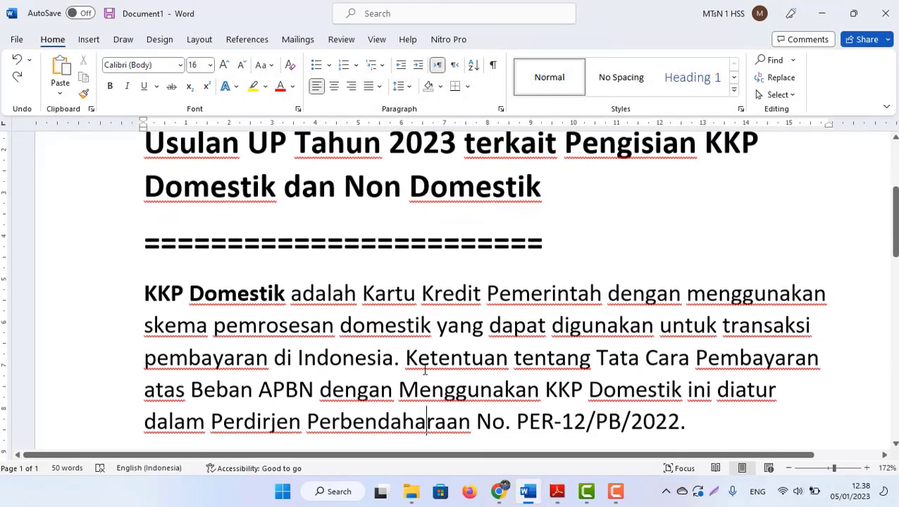
{"action": "left_click", "coordinate": [449, 308]}
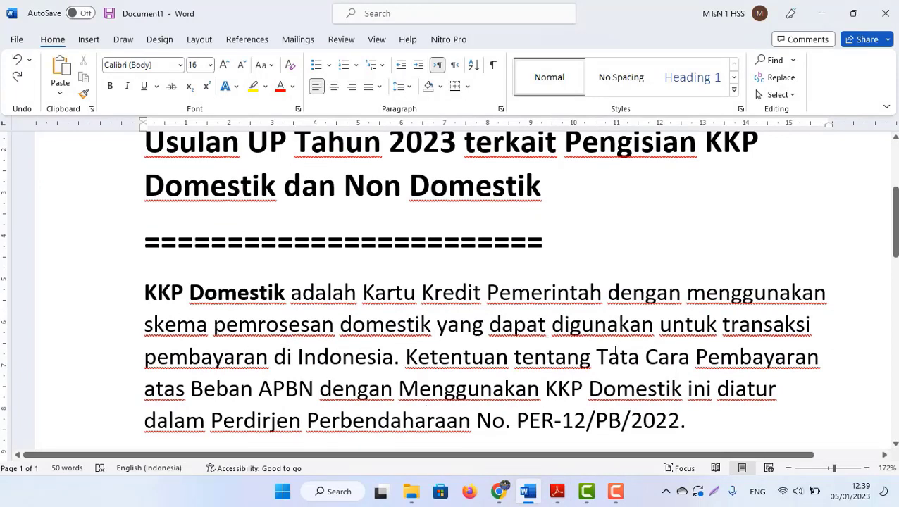
{"action": "left_click_drag", "start_coordinate": [393, 356], "coordinate": [127, 243]}
{"action": "left_click", "coordinate": [259, 325]}
{"action": "left_click", "coordinate": [557, 491]}
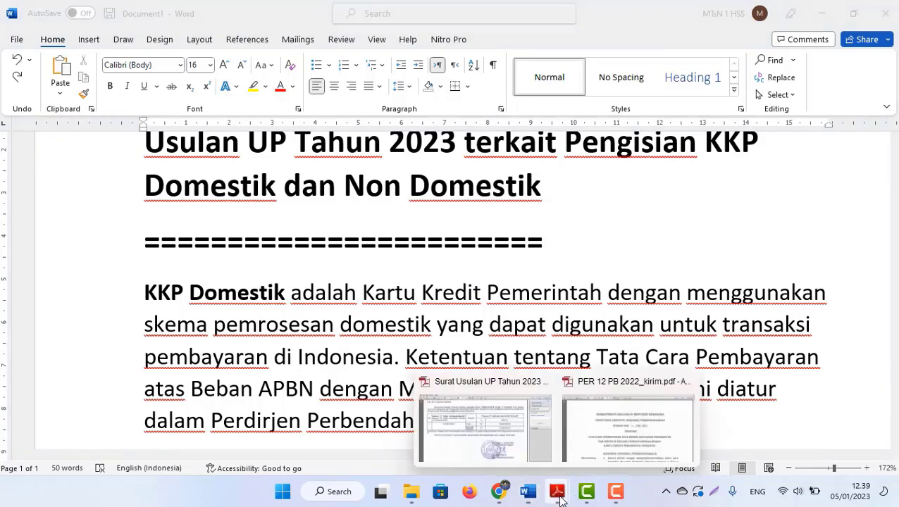
- Look over the PER 12 PB 2022 regulation in Adobe Reader, then return to the SAKTI UP form
{"action": "left_click", "coordinate": [627, 426]}
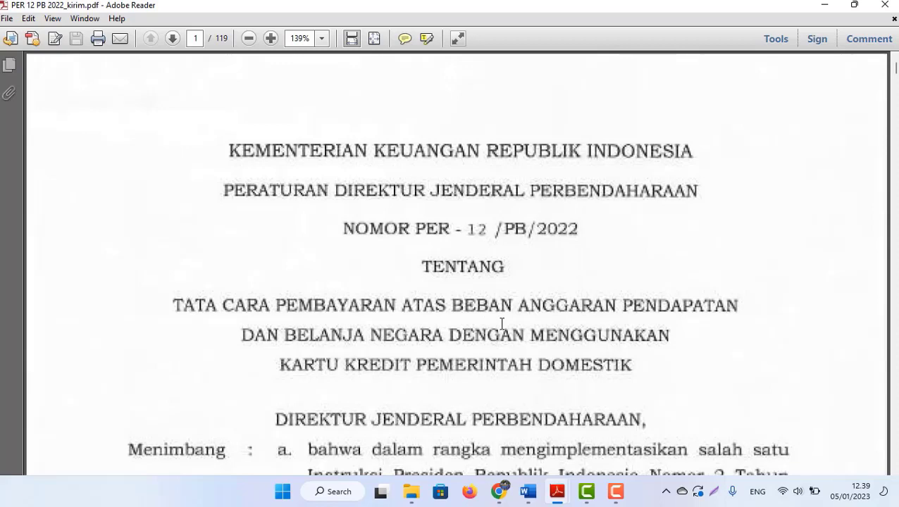
{"action": "mouse_move", "coordinate": [498, 491]}
{"action": "left_click", "coordinate": [540, 416]}
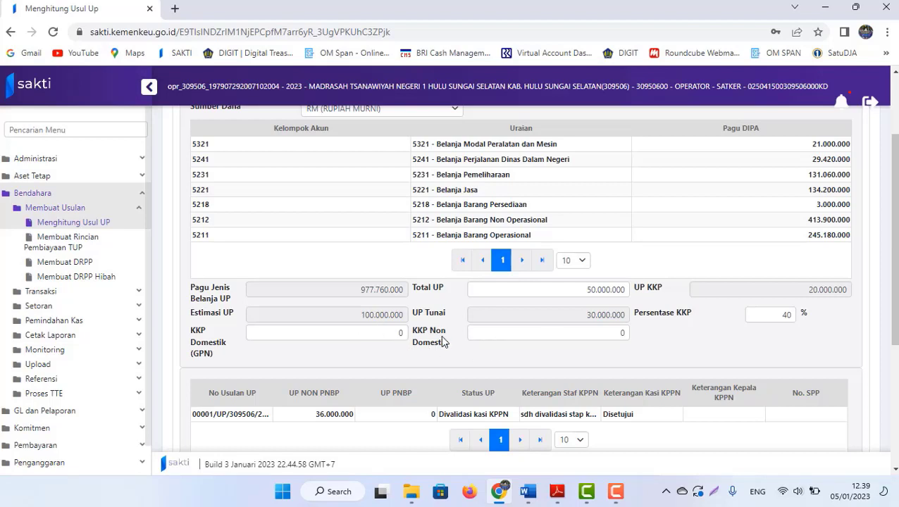
- Try KKP Non Domestik amounts of 0 and then 100 in the UP KKP split
{"action": "left_click", "coordinate": [396, 332]}
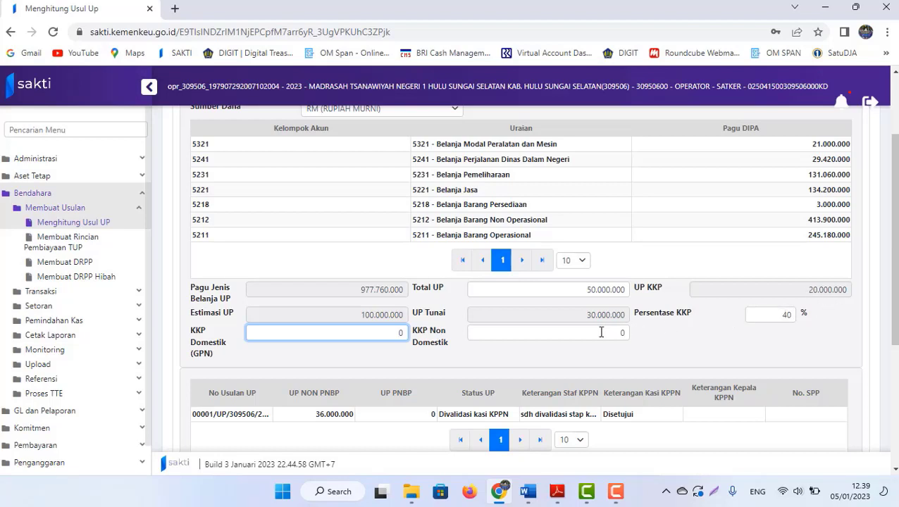
{"action": "left_click", "coordinate": [497, 333]}
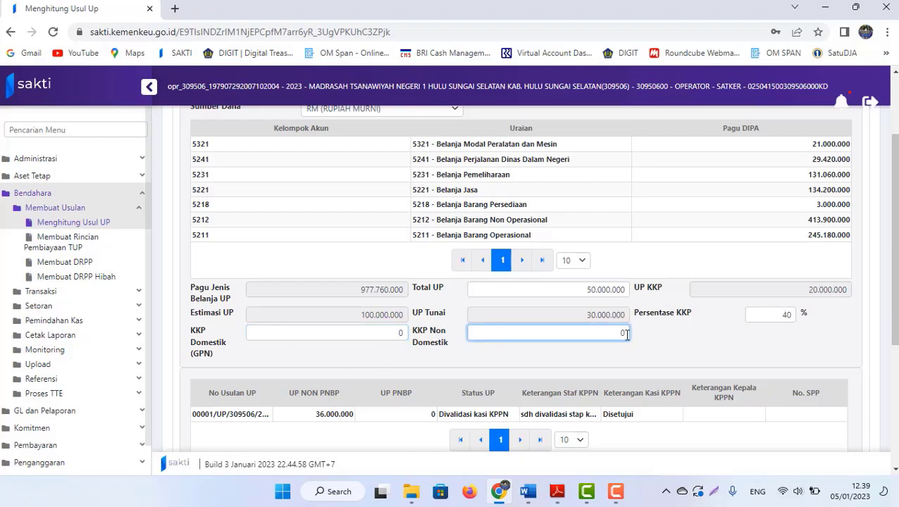
{"action": "double_click", "coordinate": [623, 333]}
{"action": "type", "text": "0.000.000"}
{"action": "left_click", "coordinate": [585, 344]}
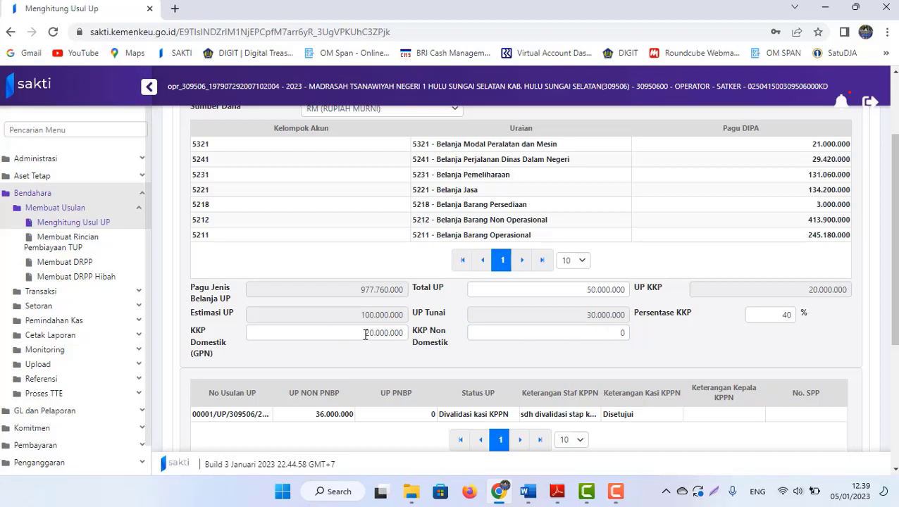
{"action": "double_click", "coordinate": [624, 332]}
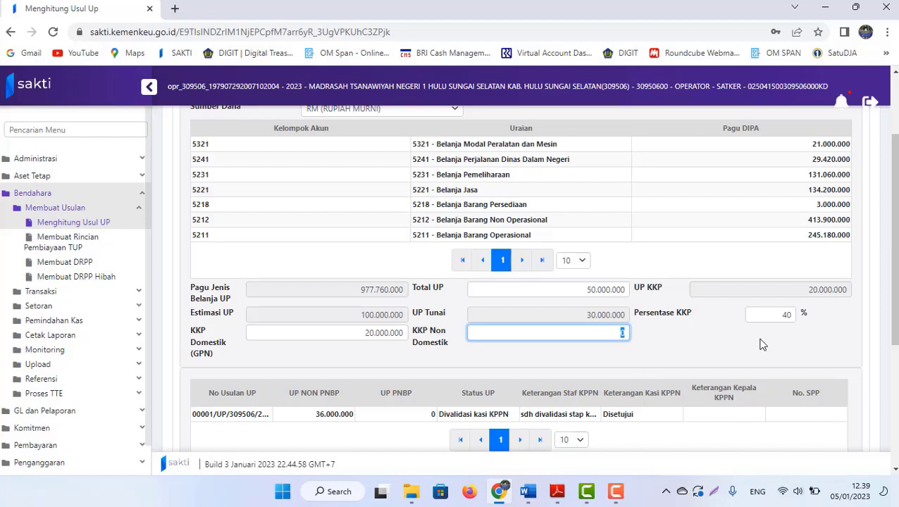
{"action": "type", "text": "100"}
{"action": "left_click", "coordinate": [513, 370]}
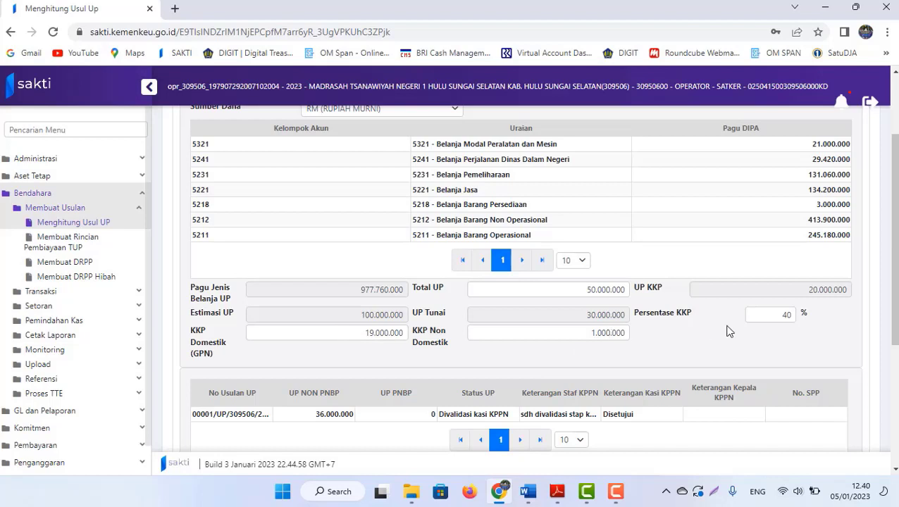
- Reset KKP Non Domestik from 1.000.000 to 0, leaving all 20.000.000 in KKP Domestik
{"action": "left_click_drag", "start_coordinate": [807, 290], "coordinate": [847, 295]}
{"action": "left_click", "coordinate": [694, 335]}
{"action": "left_click_drag", "start_coordinate": [564, 332], "coordinate": [652, 341]}
{"action": "type", "text": "0"}
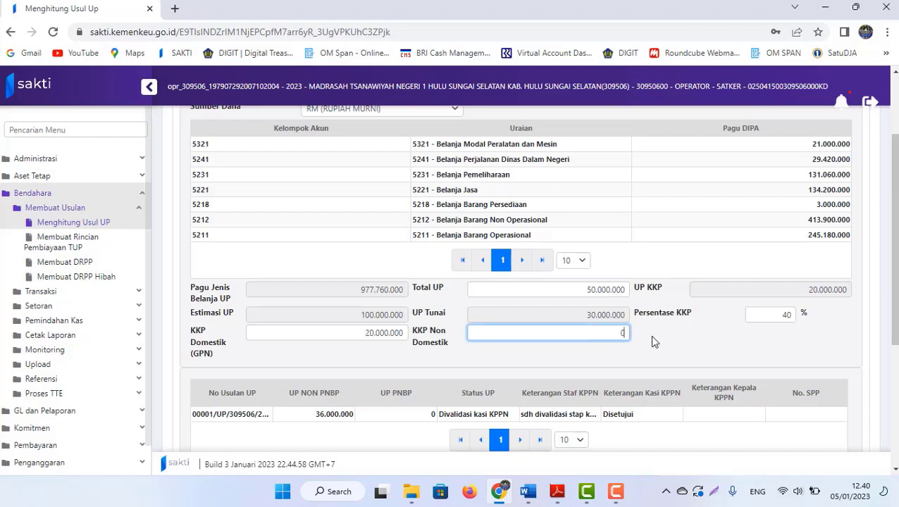
{"action": "left_click", "coordinate": [333, 360]}
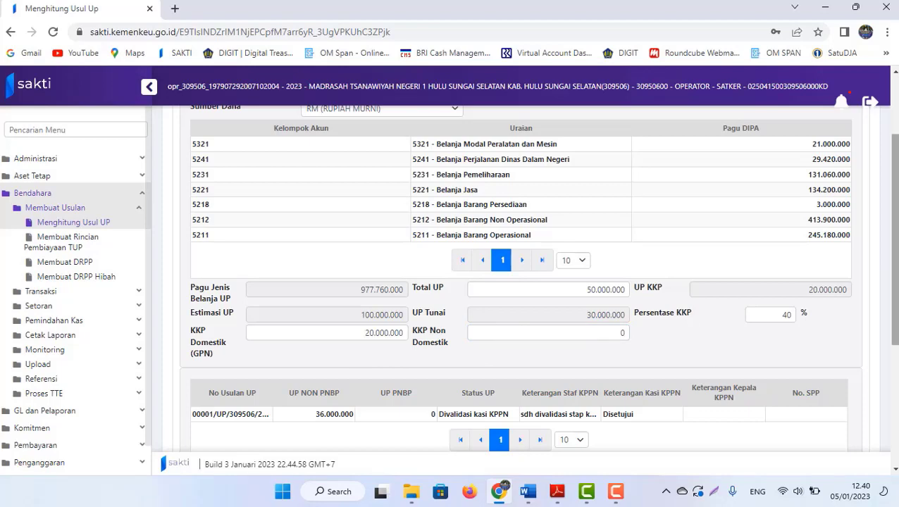
{"action": "scroll", "coordinate": [522, 281], "scroll_direction": "down", "scroll_amount": 3}
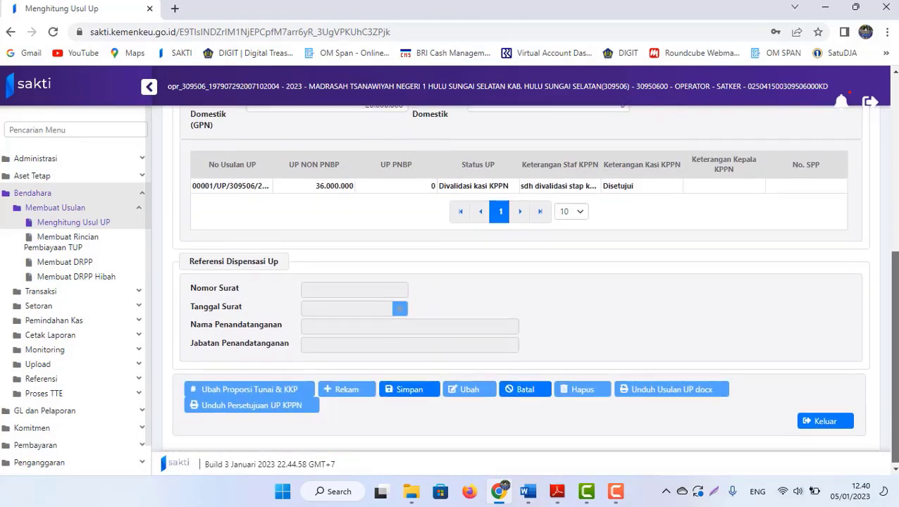
{"action": "scroll", "coordinate": [463, 375], "scroll_direction": "up", "scroll_amount": 1}
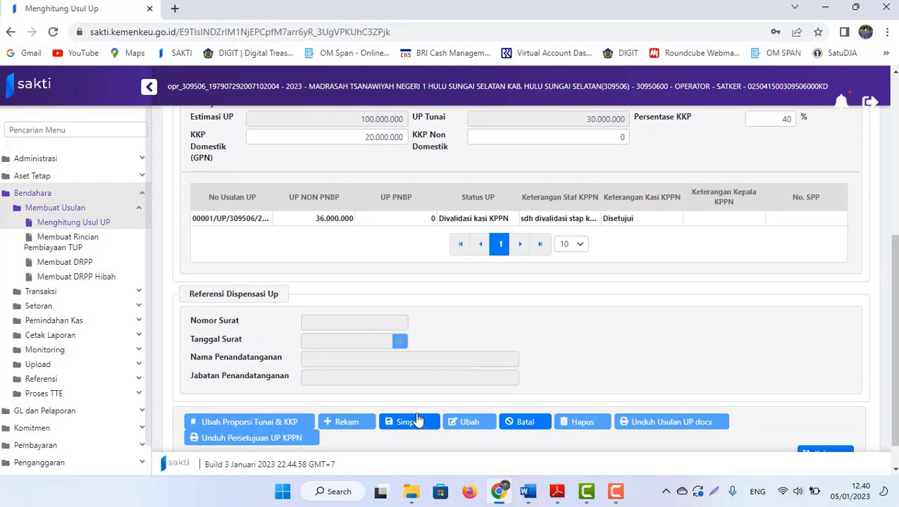
{"action": "scroll", "coordinate": [417, 418], "scroll_direction": "up", "scroll_amount": 2}
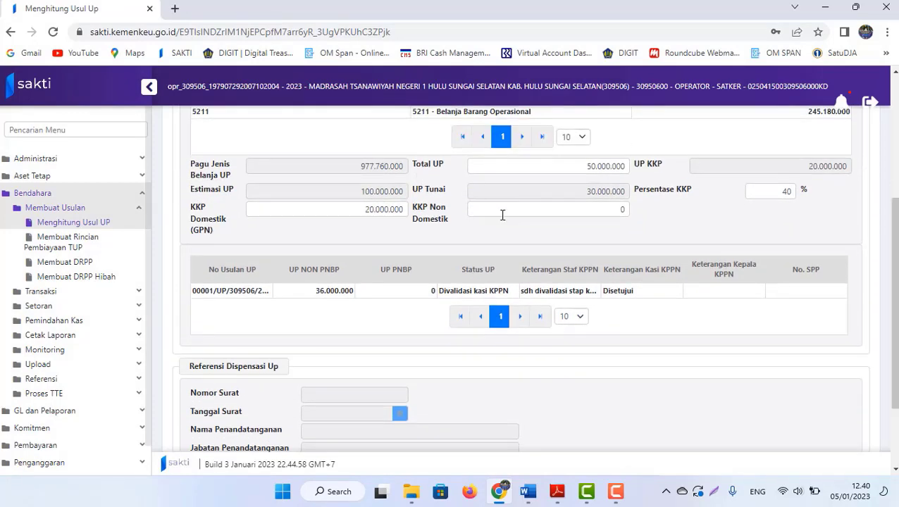
- Glance at the PER-12/PB/2022 regulation in Adobe Reader, then bring SAKTI's Menghitung Usul UP form back
{"action": "mouse_move", "coordinate": [557, 491]}
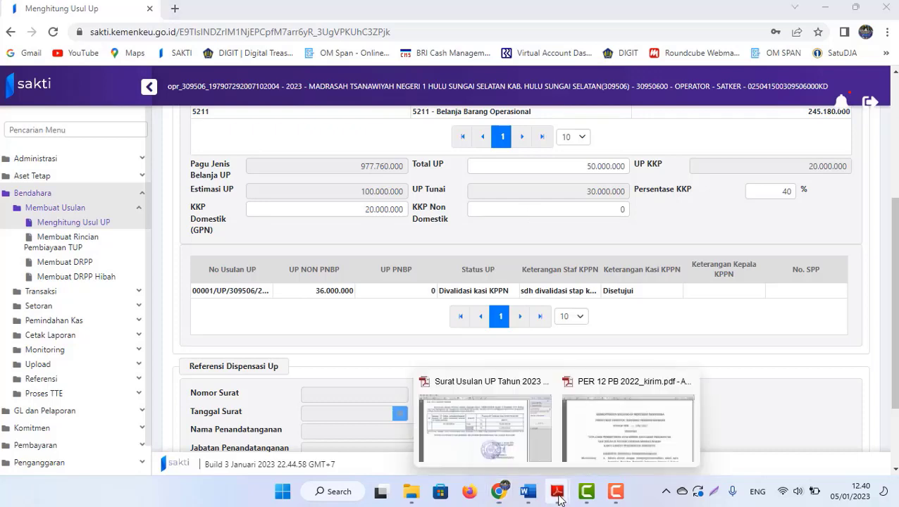
{"action": "left_click", "coordinate": [648, 418]}
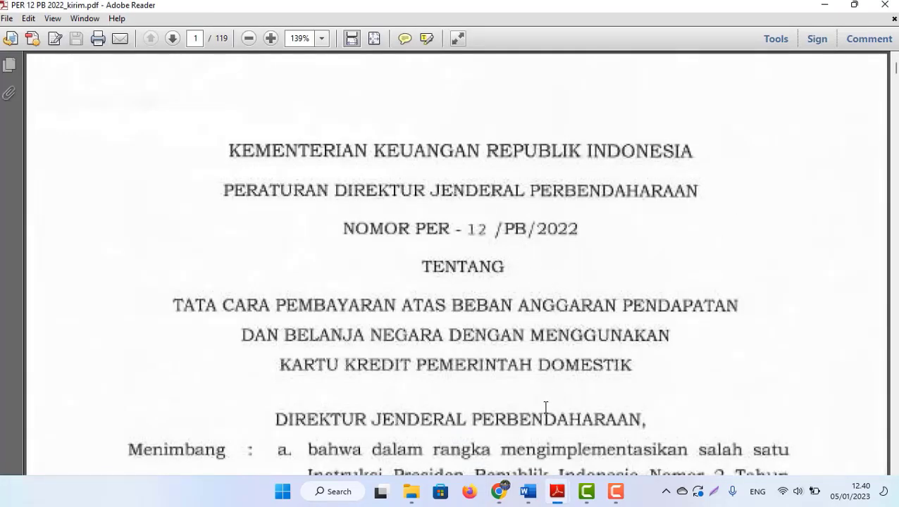
{"action": "mouse_move", "coordinate": [498, 493]}
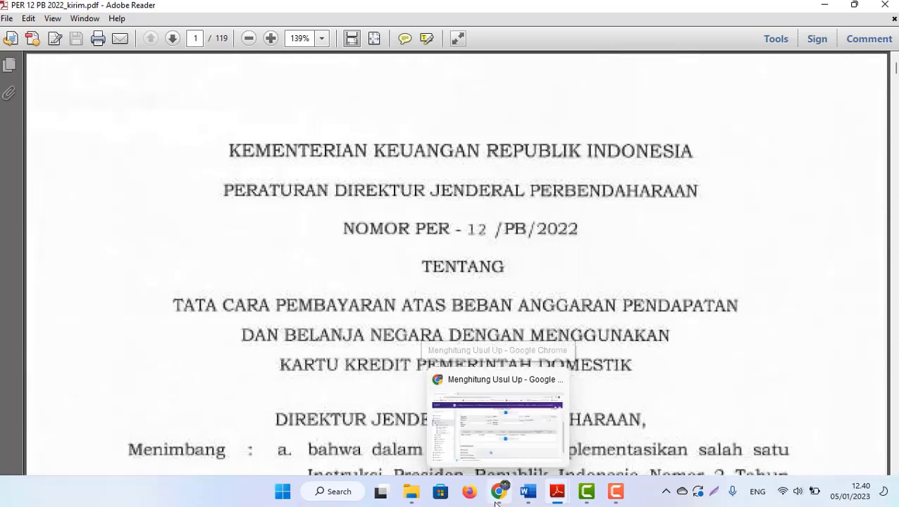
{"action": "left_click", "coordinate": [472, 449]}
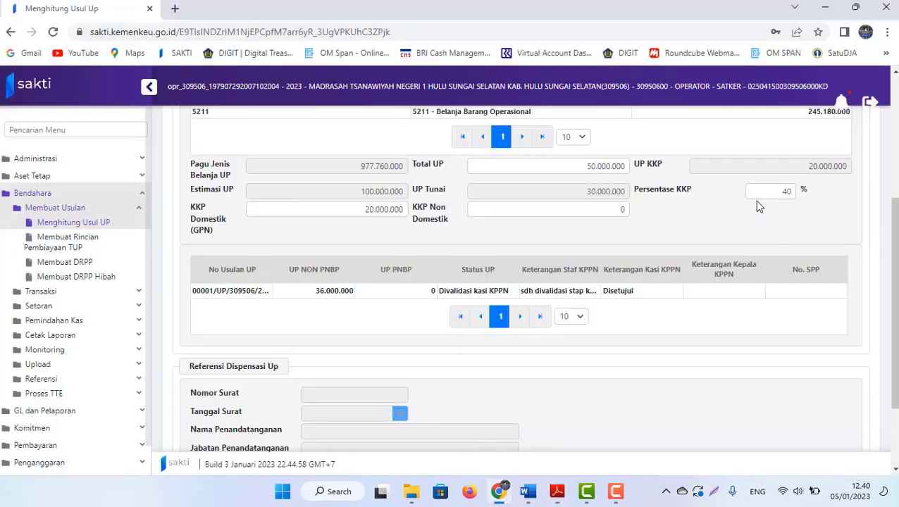
- Change Persentase KKP from 40 to 0 so UP Tunai becomes the full 50.000.000
{"action": "double_click", "coordinate": [777, 191]}
{"action": "type", "text": "0"}
{"action": "left_click", "coordinate": [694, 221]}
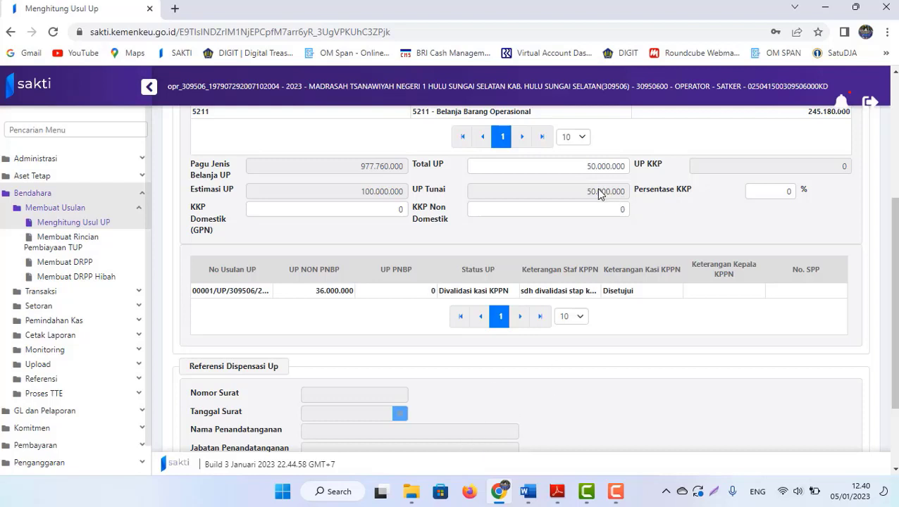
{"action": "mouse_move", "coordinate": [528, 501]}
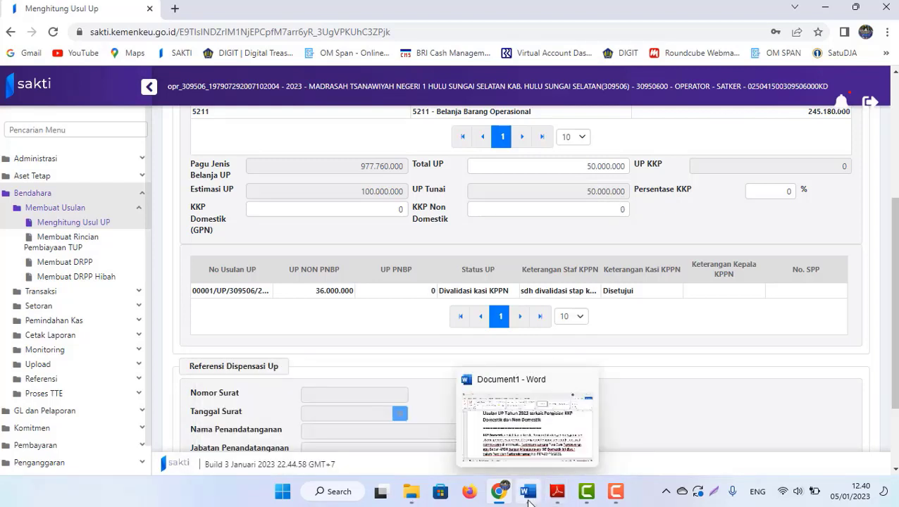
{"action": "mouse_move", "coordinate": [411, 492]}
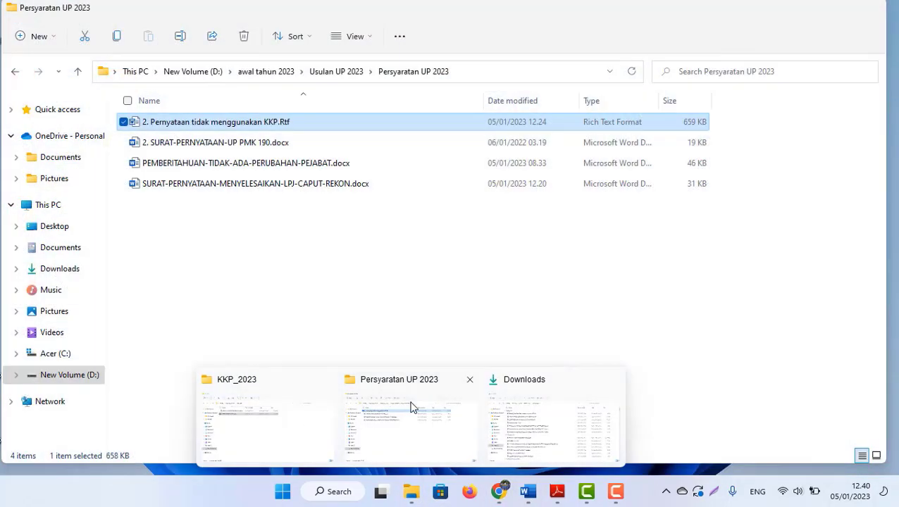
{"action": "left_click", "coordinate": [413, 408]}
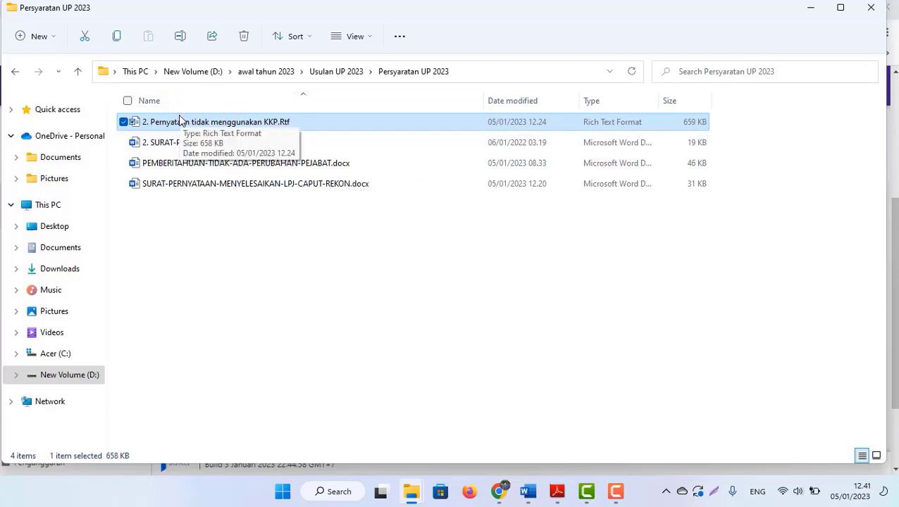
{"action": "mouse_move", "coordinate": [530, 493]}
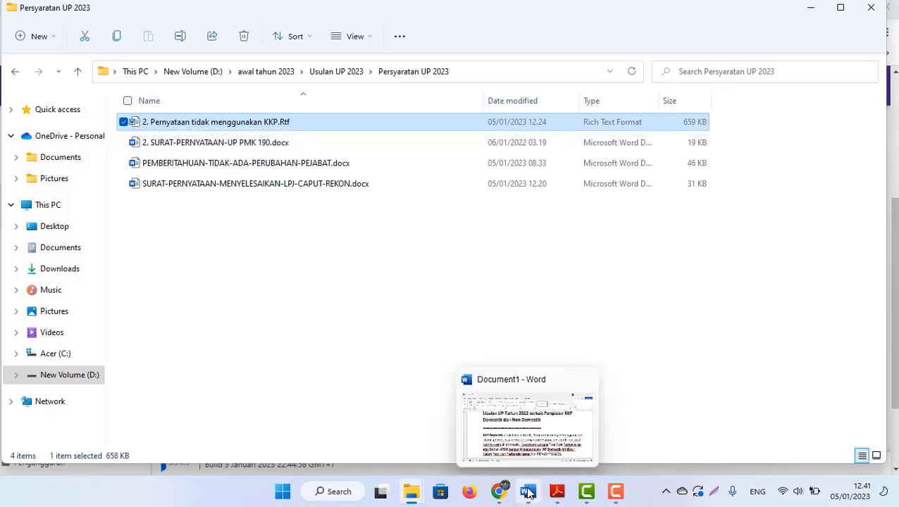
{"action": "left_click", "coordinate": [498, 491]}
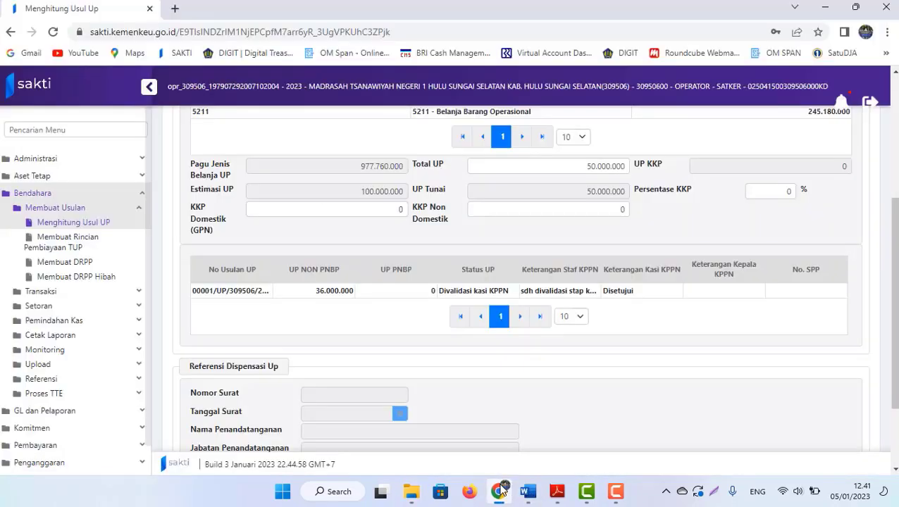
- Save the UP proposal with Total UP 60.000.000 at 40% KKP and confirm with Ya
{"action": "scroll", "coordinate": [533, 278], "scroll_direction": "up", "scroll_amount": 1}
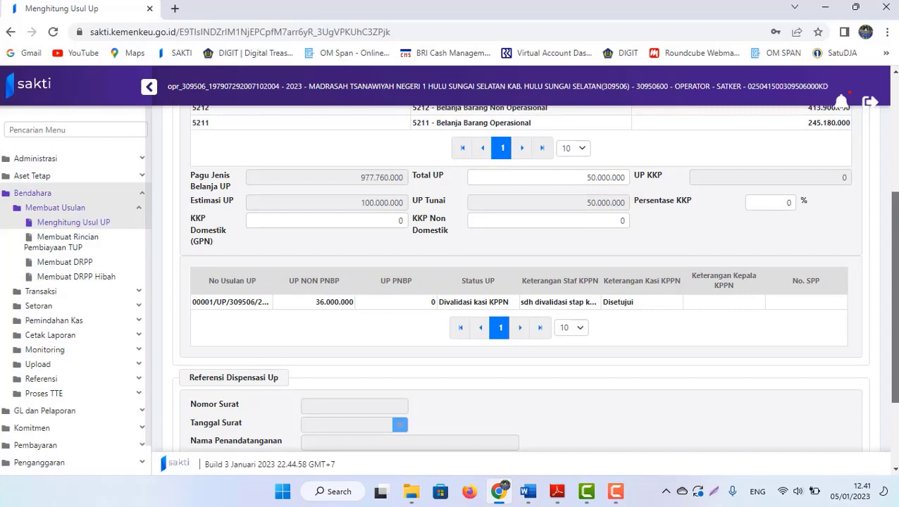
{"action": "scroll", "coordinate": [522, 282], "scroll_direction": "up", "scroll_amount": 3}
{"action": "scroll", "coordinate": [522, 282], "scroll_direction": "down", "scroll_amount": 2}
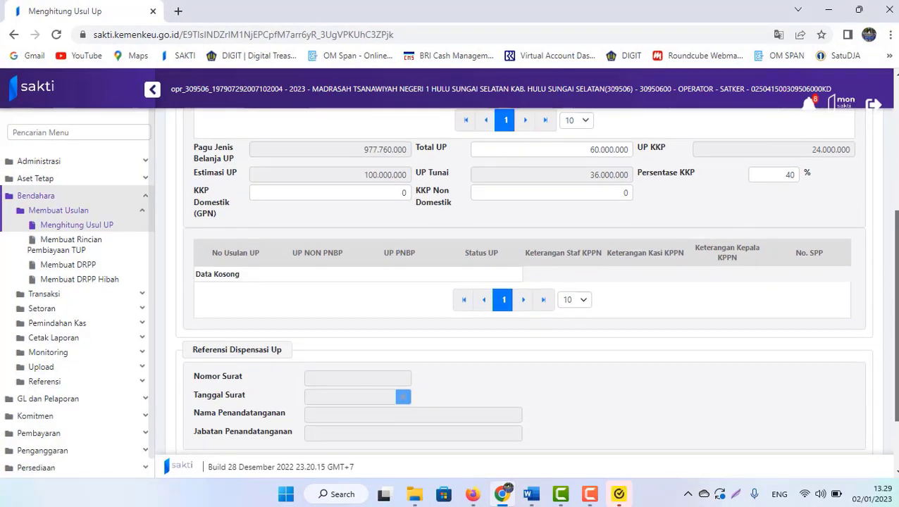
{"action": "scroll", "coordinate": [521, 281], "scroll_direction": "up", "scroll_amount": 4}
{"action": "scroll", "coordinate": [502, 367], "scroll_direction": "down", "scroll_amount": 6}
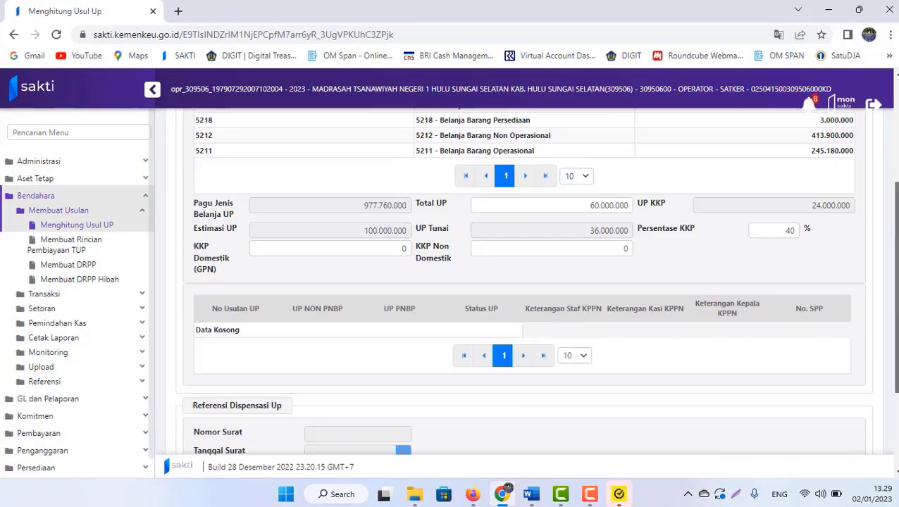
{"action": "left_click", "coordinate": [403, 398]}
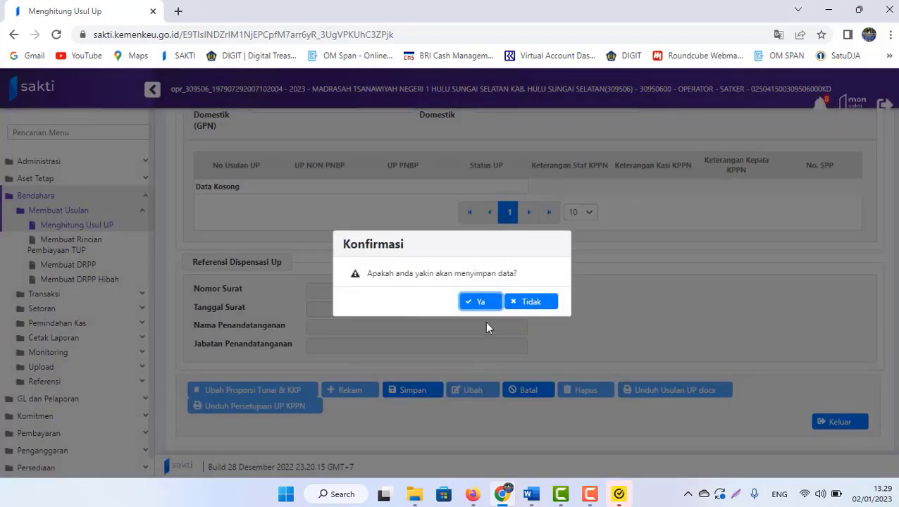
{"action": "left_click", "coordinate": [475, 304]}
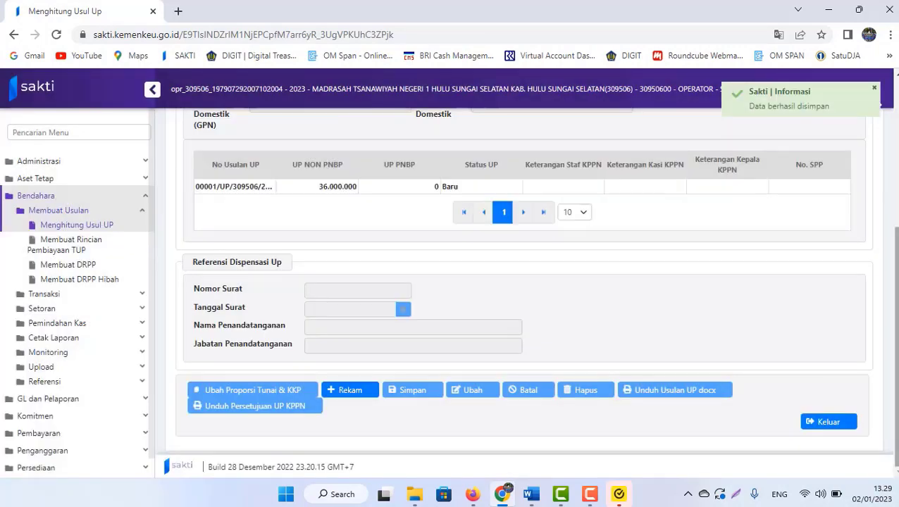
- Check the saved Baru proposal, then bring up the Word guide Usulan UP 2023.docx
{"action": "scroll", "coordinate": [606, 289], "scroll_direction": "up", "scroll_amount": 2}
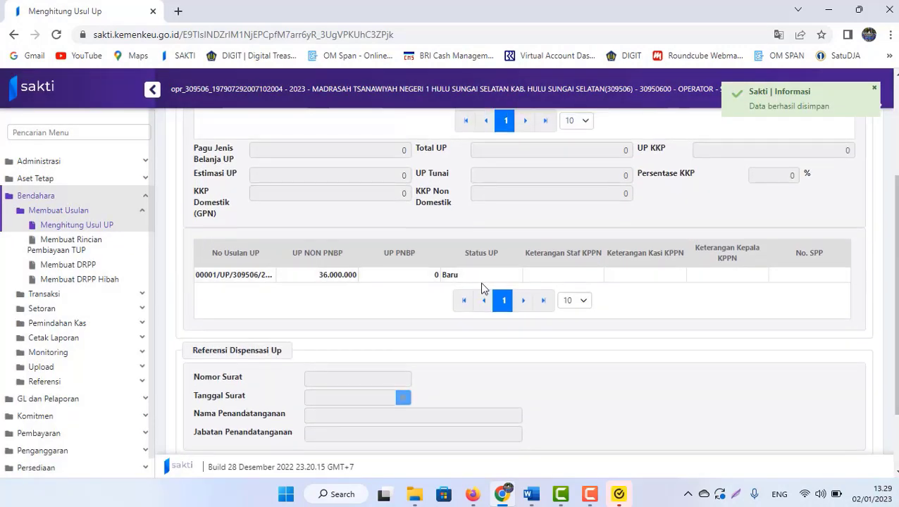
{"action": "scroll", "coordinate": [748, 369], "scroll_direction": "down", "scroll_amount": 2}
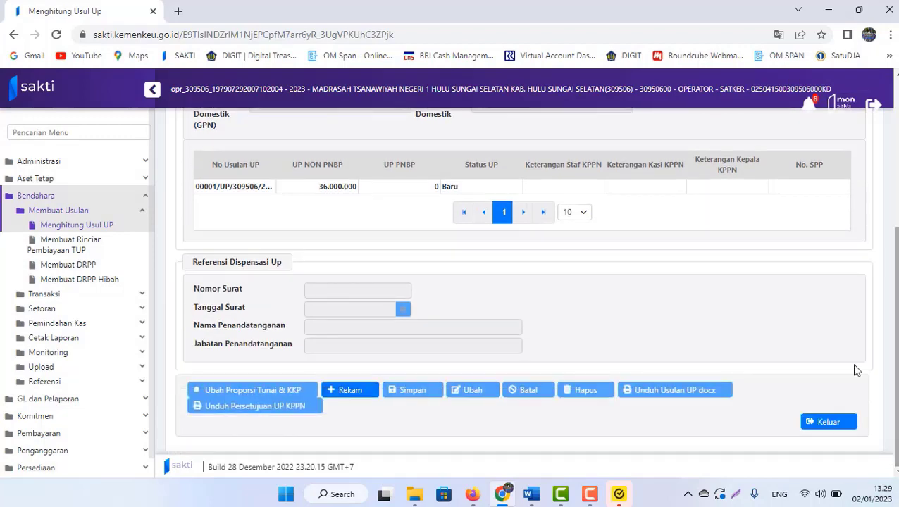
{"action": "left_click", "coordinate": [525, 495]}
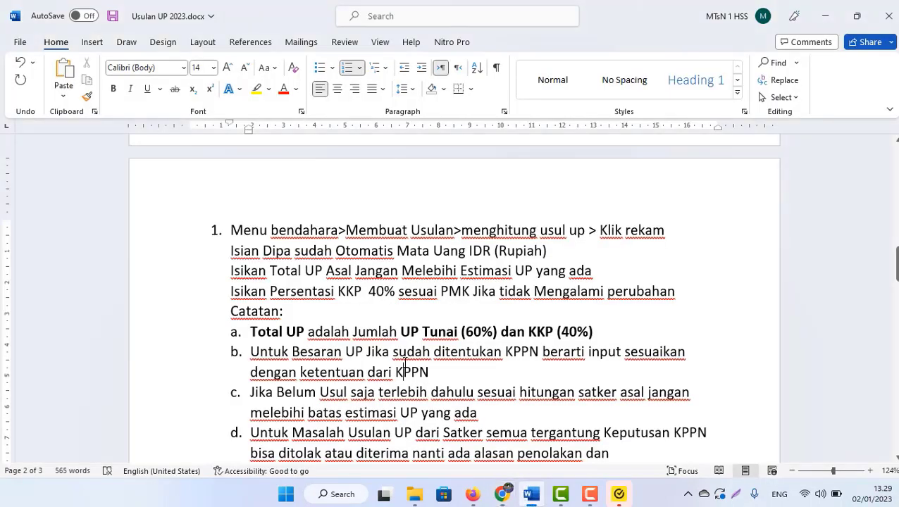
- Read the guide's save and download steps up to KPA validation, then return to SAKTI
{"action": "scroll", "coordinate": [405, 363], "scroll_direction": "down", "scroll_amount": 3}
{"action": "scroll", "coordinate": [406, 363], "scroll_direction": "down", "scroll_amount": 1}
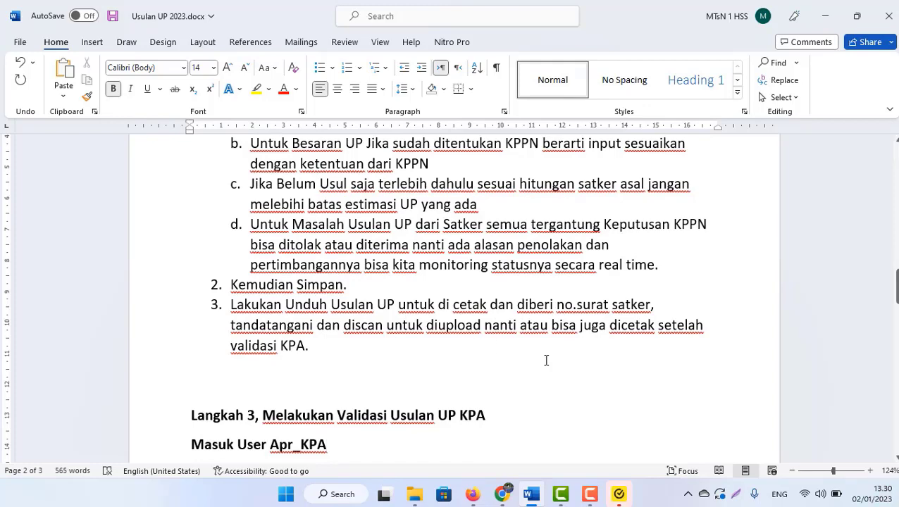
{"action": "left_click", "coordinate": [314, 347]}
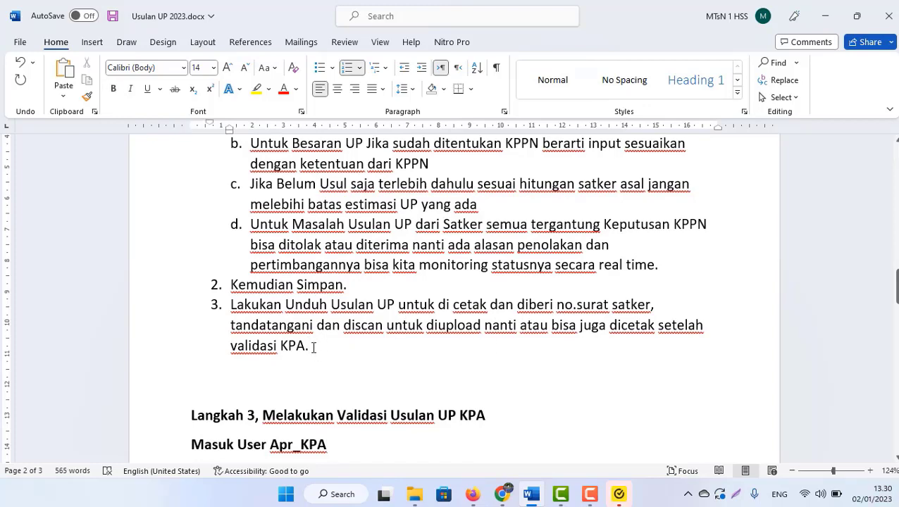
{"action": "key", "text": "alt+Tab"}
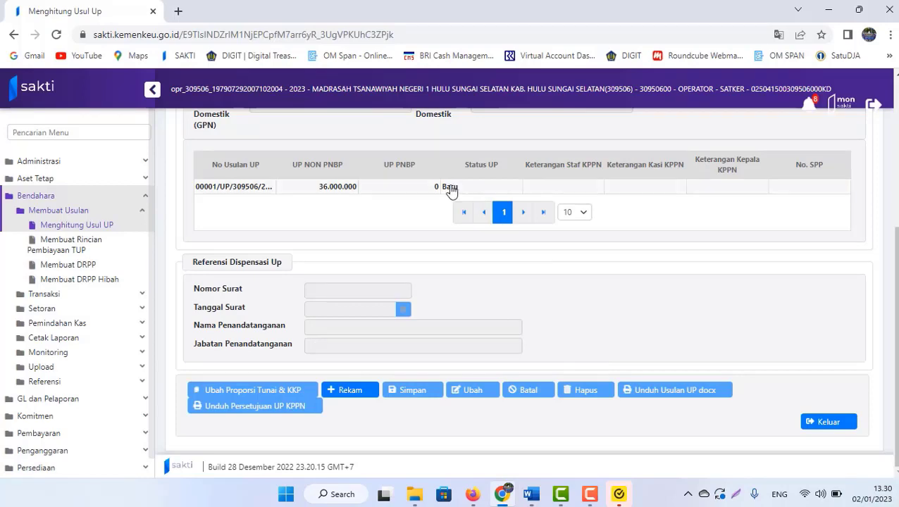
- Download the Baru proposal as 00001_UP_309506_2023.docx and open it in Word with editing enabled
{"action": "left_click", "coordinate": [448, 193]}
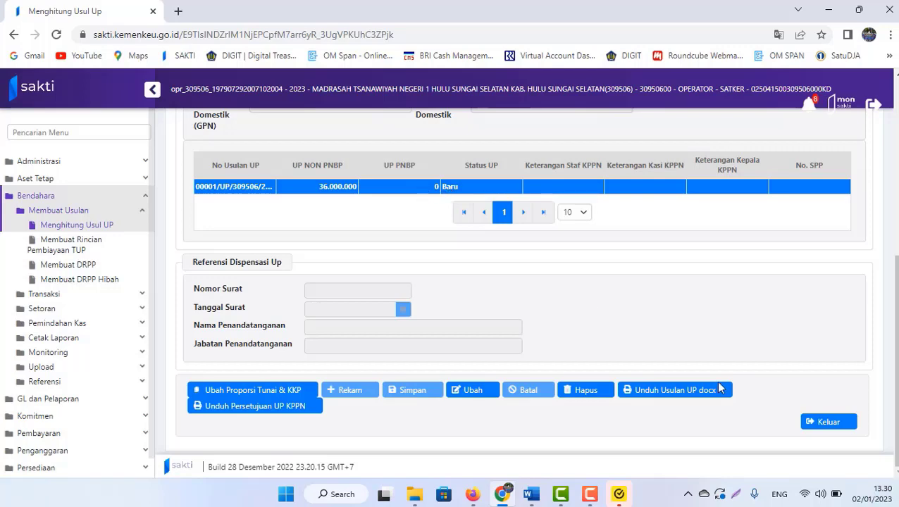
{"action": "left_click", "coordinate": [660, 392]}
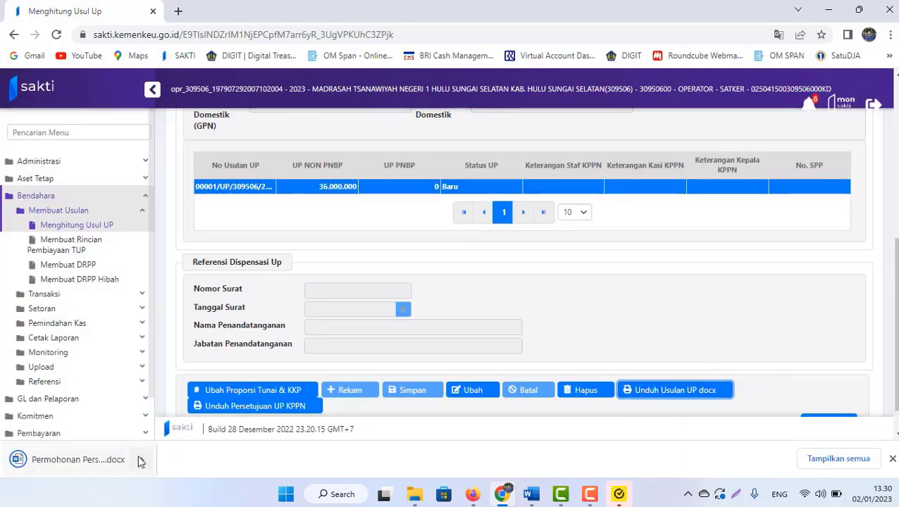
{"action": "left_click", "coordinate": [140, 461]}
{"action": "left_click", "coordinate": [197, 418]}
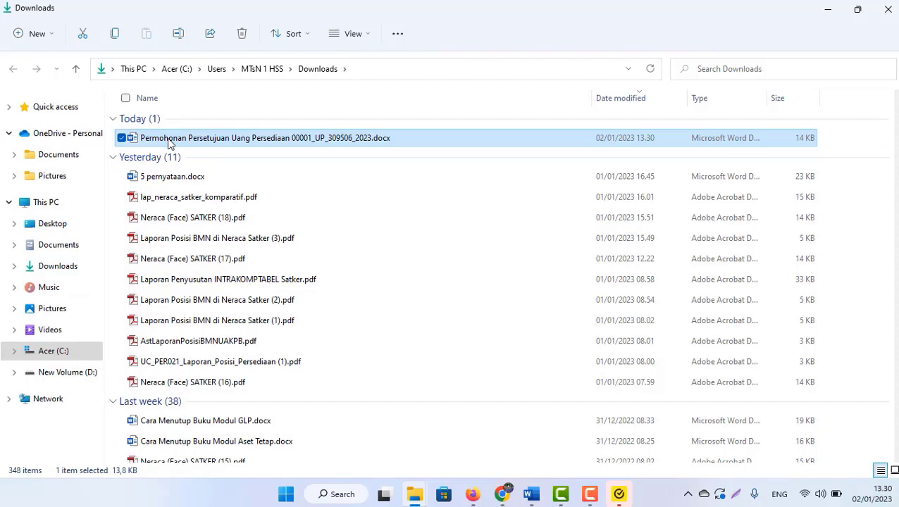
{"action": "double_click", "coordinate": [169, 143]}
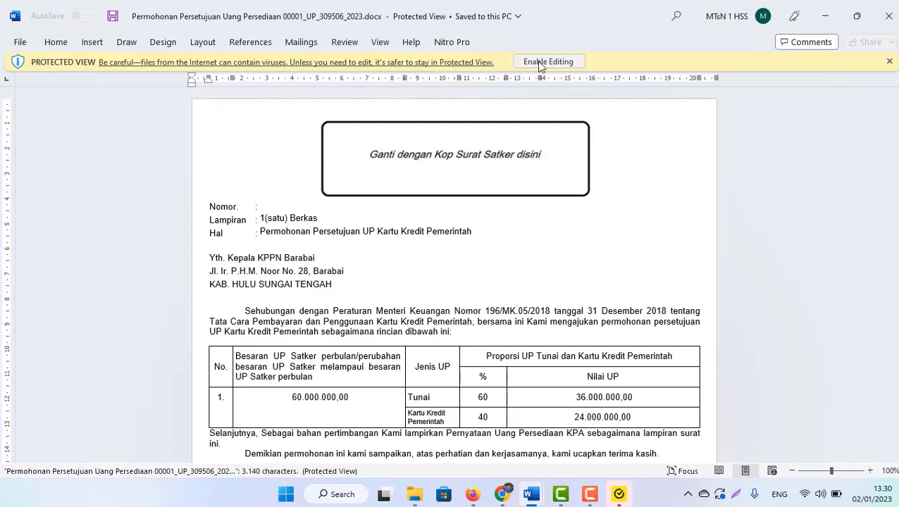
{"action": "left_click", "coordinate": [544, 62]}
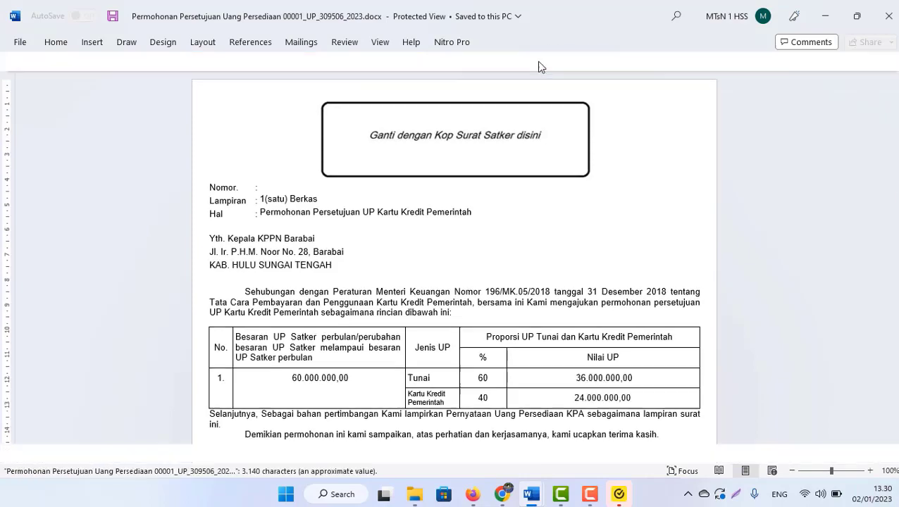
- Review the letter's 36.000.000 Tunai and 24.000.000 KKP amounts and the Surat Pernyataan page
{"action": "scroll", "coordinate": [455, 295], "scroll_direction": "down", "scroll_amount": 10}
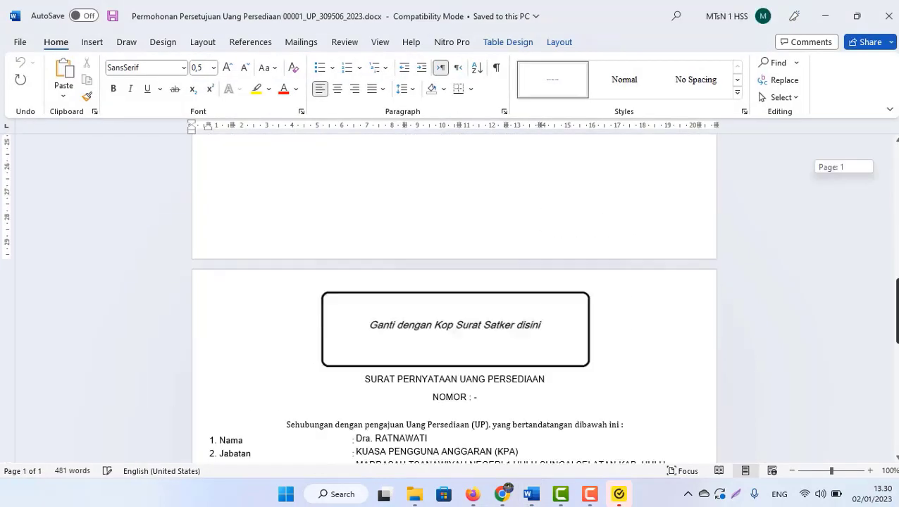
{"action": "scroll", "coordinate": [454, 296], "scroll_direction": "up", "scroll_amount": 10}
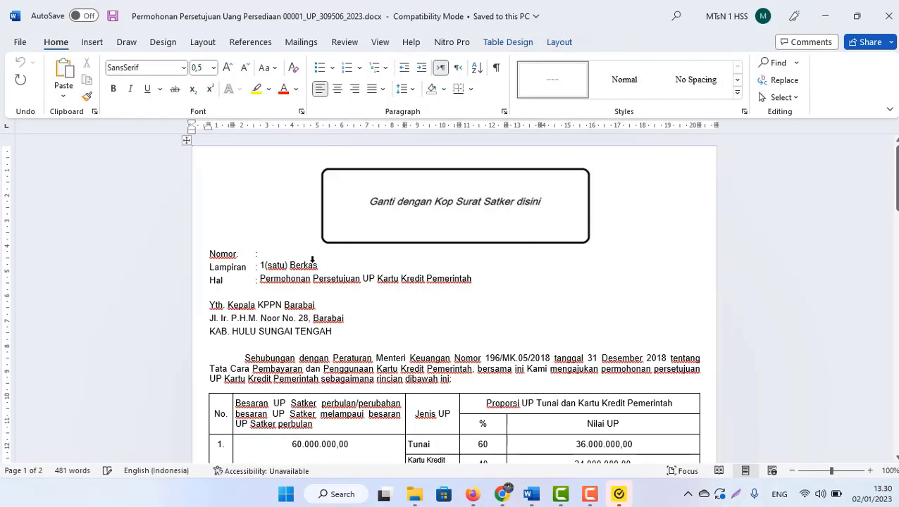
{"action": "left_click", "coordinate": [279, 256]}
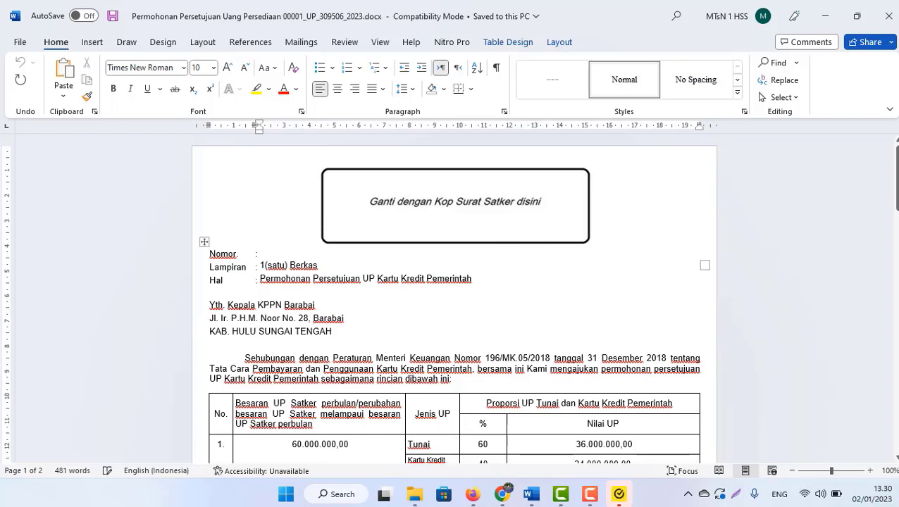
{"action": "left_click_drag", "start_coordinate": [896, 177], "coordinate": [896, 322]}
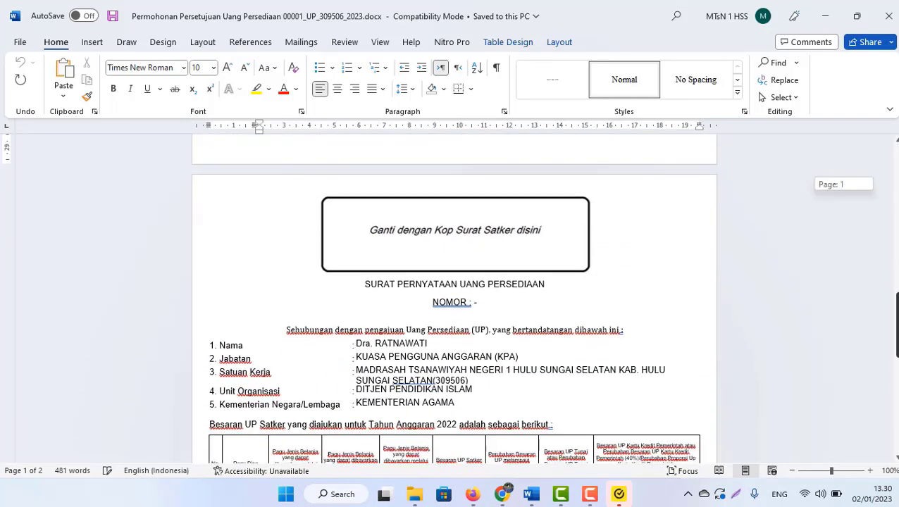
{"action": "scroll", "coordinate": [761, 309], "scroll_direction": "down", "scroll_amount": 1}
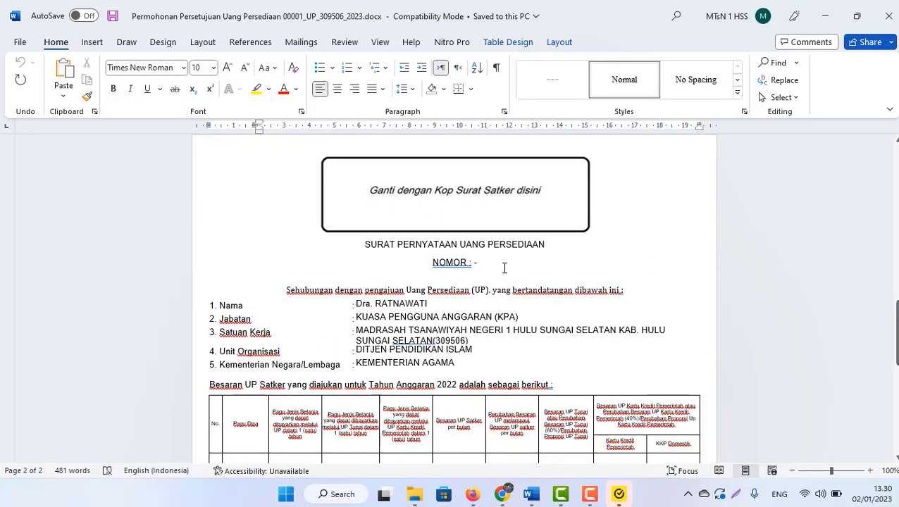
{"action": "mouse_move", "coordinate": [896, 317]}
{"action": "left_mouse_down"}
{"action": "mouse_move", "coordinate": [896, 403]}
{"action": "mouse_move", "coordinate": [896, 163]}
{"action": "left_mouse_up"}
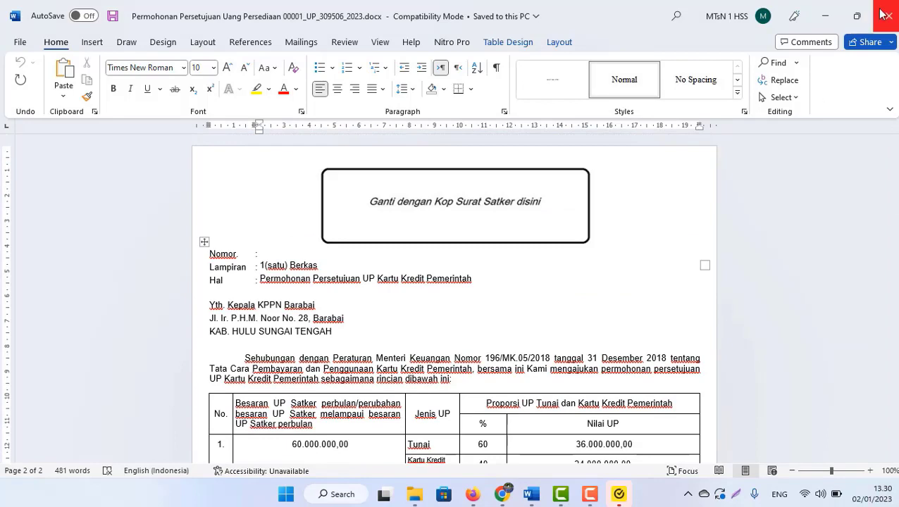
{"action": "left_click", "coordinate": [889, 17]}
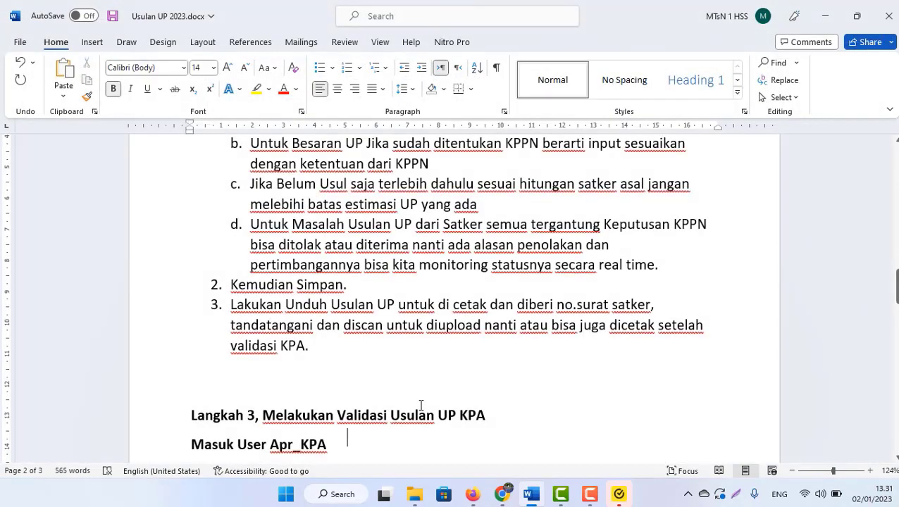
{"action": "type", "text": "Menu Bendahara > Validasi >  Validasi Usulan UP KPA Pilih Usulan UP yang sudah dibuat/rekam Sebelumnya dari Bendahara Isi No. Surat Usulan UP dan Tanggal (Surat Satker) Klik Validasi Beri Keterangan Kalimatnya Sesuai Redaksi Satker  Masing2. Contoh: Divalidasi oleh KPA"}
{"action": "key", "text": "Down"}
{"action": "key", "text": "Down"}
{"action": "key", "text": "Down"}
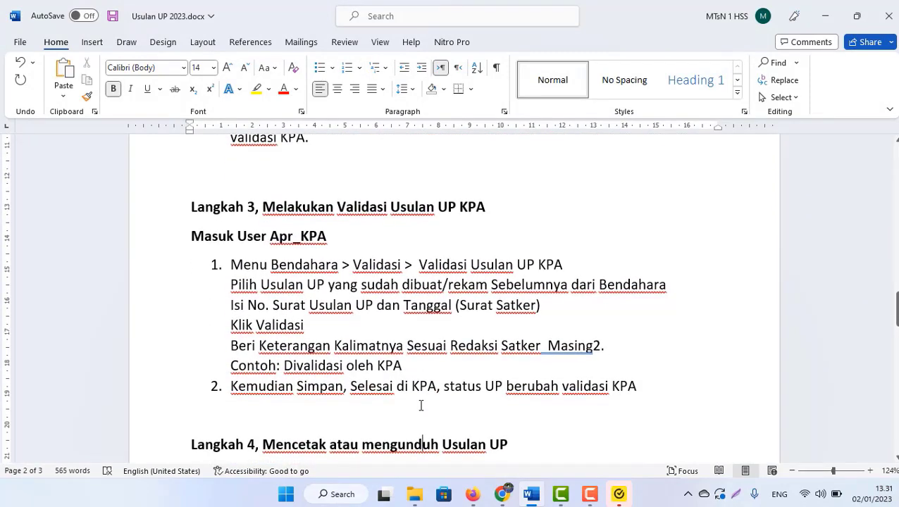
{"action": "key", "text": "Up"}
{"action": "key", "text": "Up"}
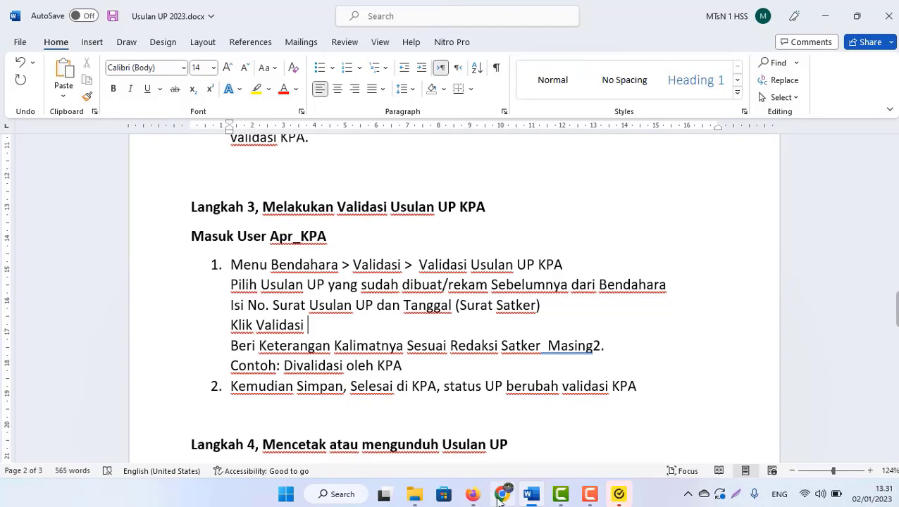
- In a new tab, log in to sakti.kemenkeu.go.id as the saved KPA approver, then return to Word
{"action": "left_click", "coordinate": [502, 494]}
{"action": "left_click", "coordinate": [180, 18]}
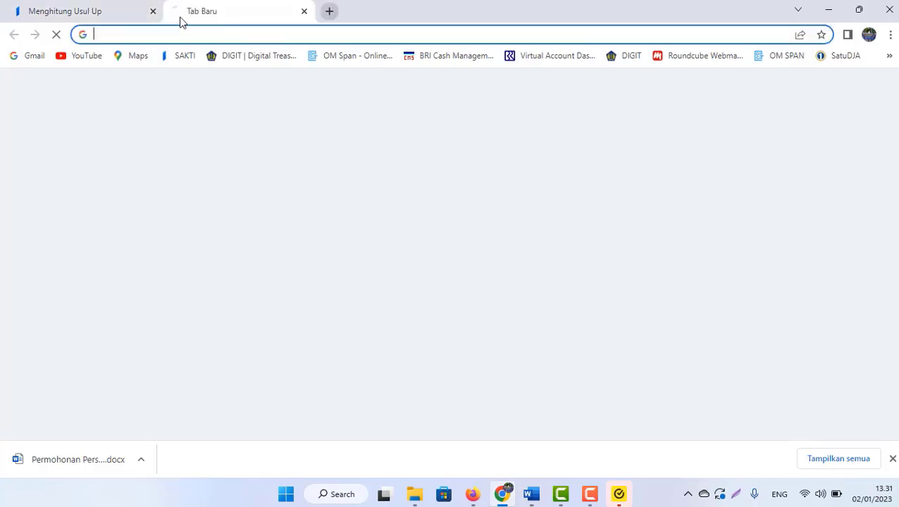
{"action": "type", "text": "sakti.kemenkeu.go.id"}
{"action": "key", "text": "Return"}
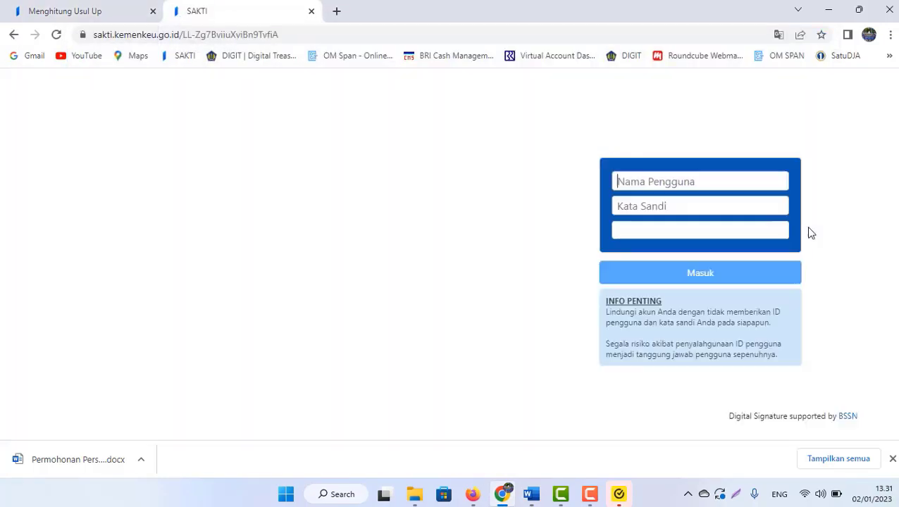
{"action": "type", "text": "opr"}
{"action": "key", "text": "BackSpace"}
{"action": "key", "text": "BackSpace"}
{"action": "key", "text": "BackSpace"}
{"action": "key", "text": "BackSpace"}
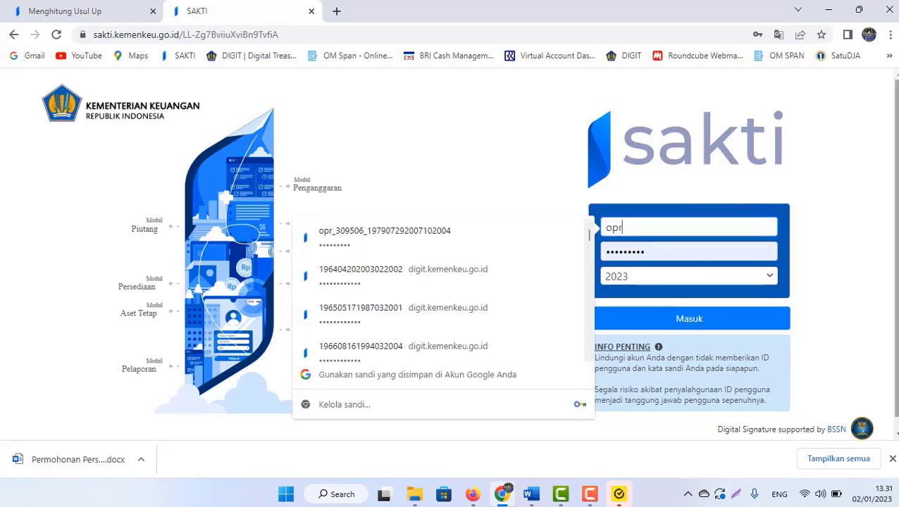
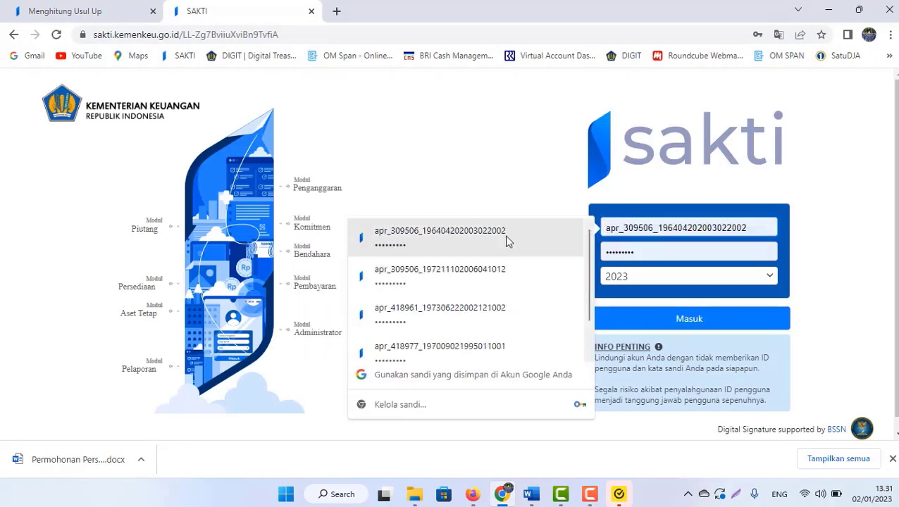
{"action": "left_click", "coordinate": [435, 238]}
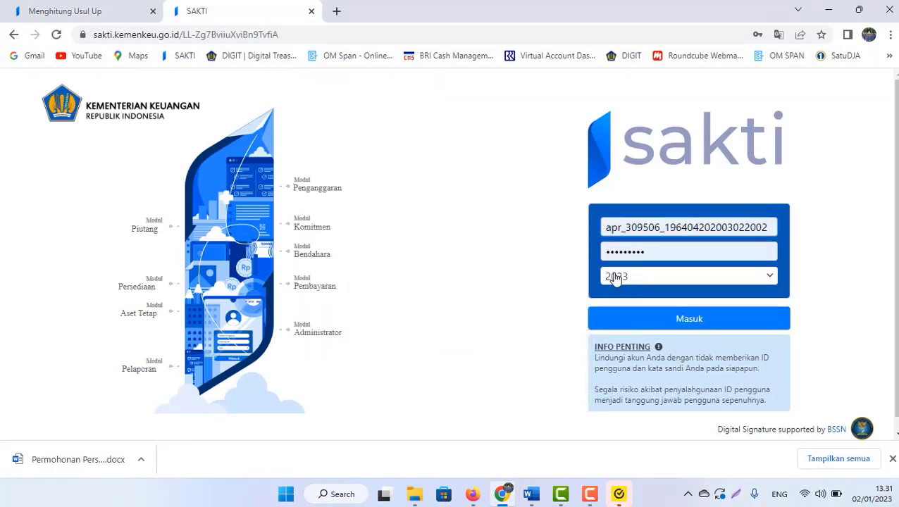
{"action": "left_click", "coordinate": [690, 323]}
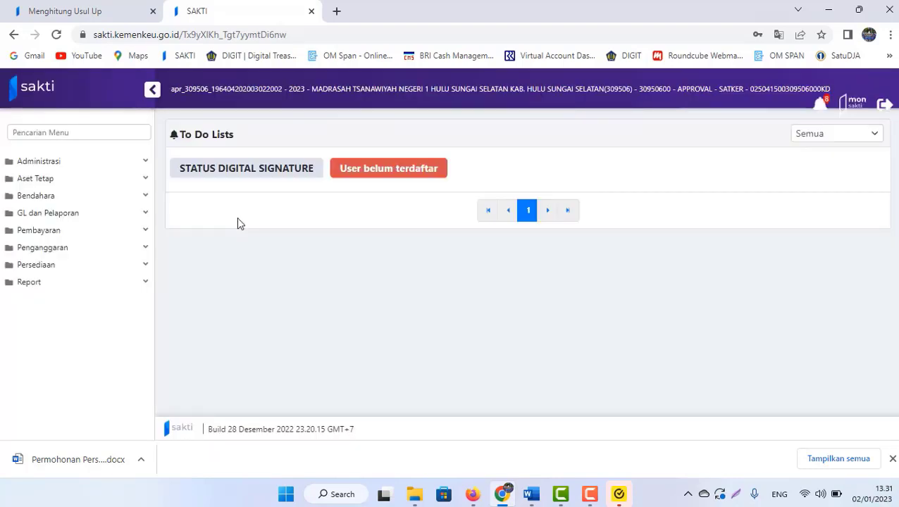
{"action": "left_click", "coordinate": [532, 494]}
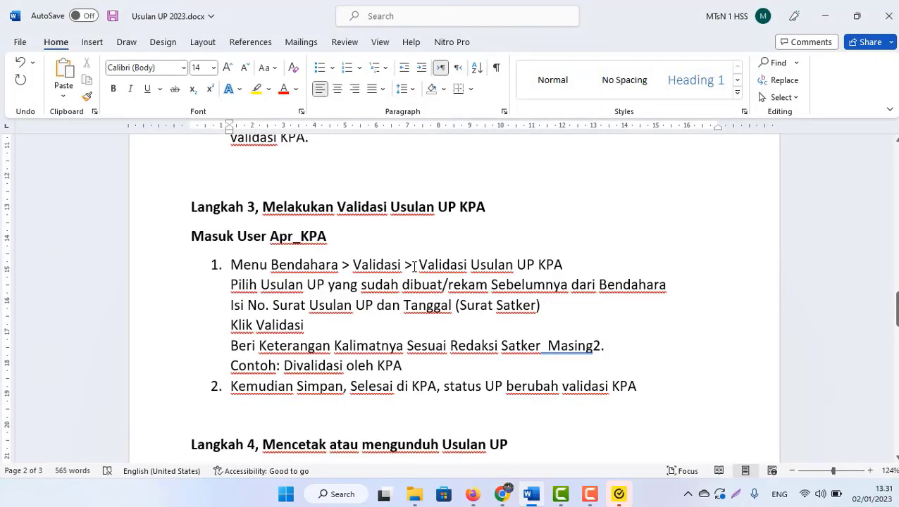
- Go to Bendahara > Validasi > Validasi Usulan UP KPA in SAKTI
{"action": "key", "text": "alt+Tab"}
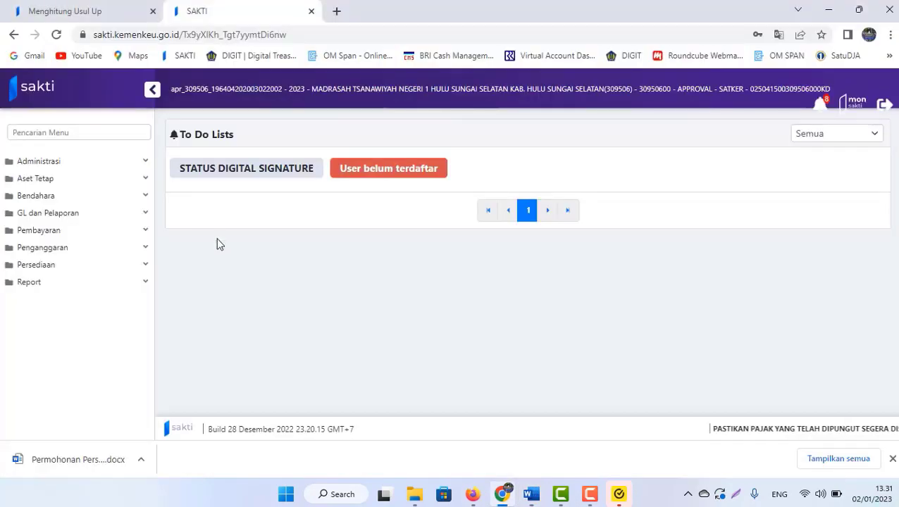
{"action": "left_click", "coordinate": [62, 197]}
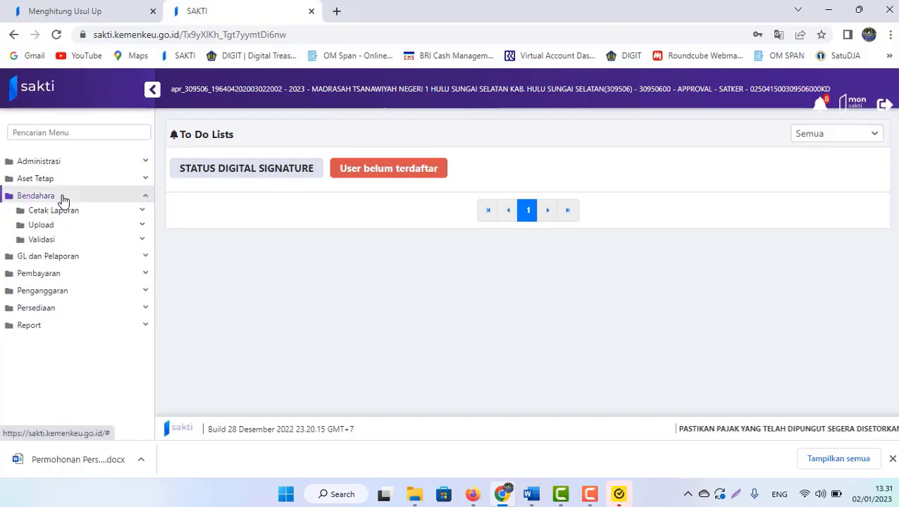
{"action": "left_click", "coordinate": [47, 241]}
{"action": "left_click", "coordinate": [70, 256]}
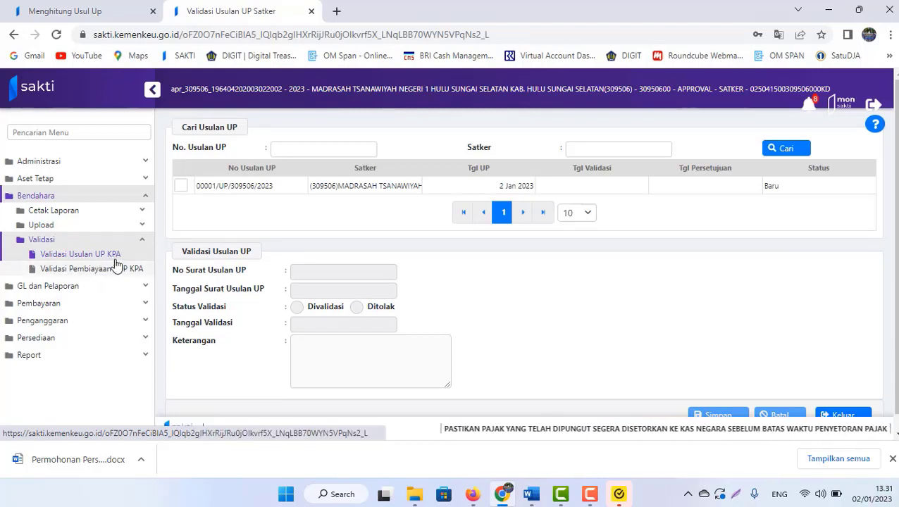
- Mark proposal 00001/UP/309506/2023 Divalidasi with letter number 0001/MTs, then open File Explorer's Downloads
{"action": "left_click", "coordinate": [184, 187]}
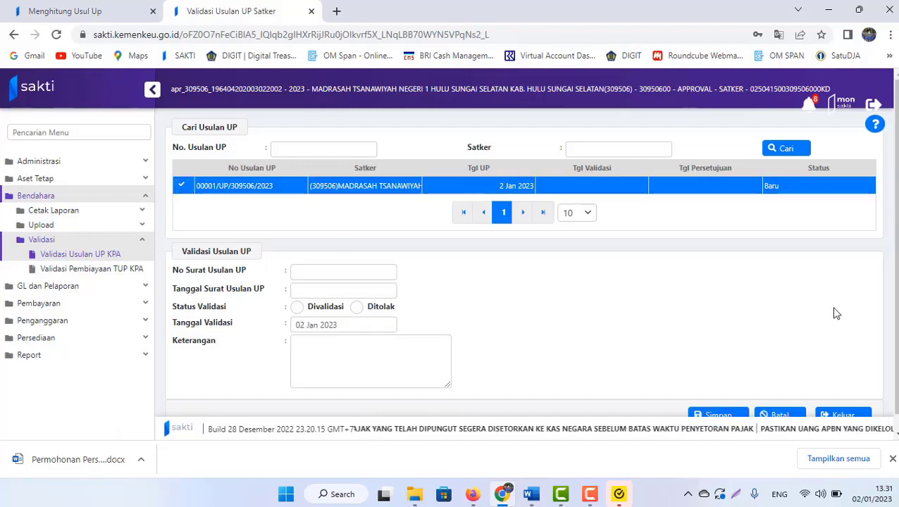
{"action": "left_click", "coordinate": [297, 307]}
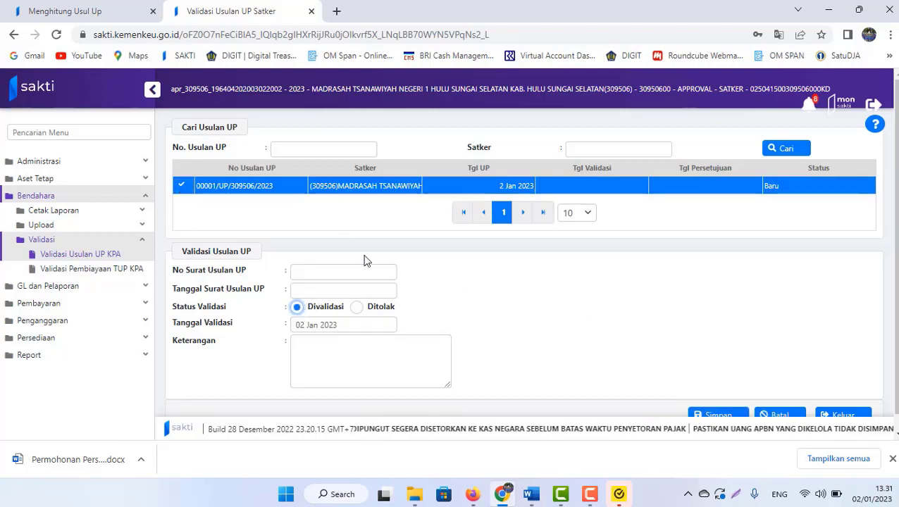
{"action": "left_click", "coordinate": [313, 271]}
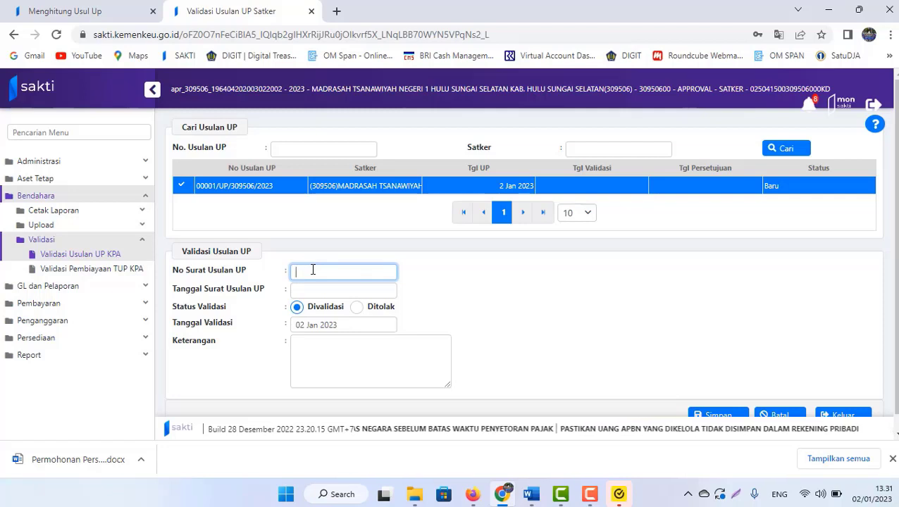
{"action": "type", "text": "0001/MTs"}
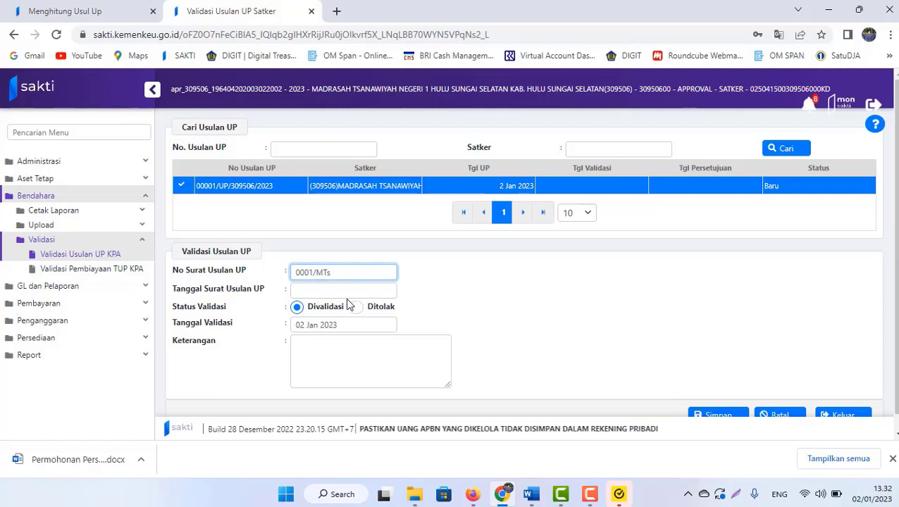
{"action": "left_click", "coordinate": [335, 291]}
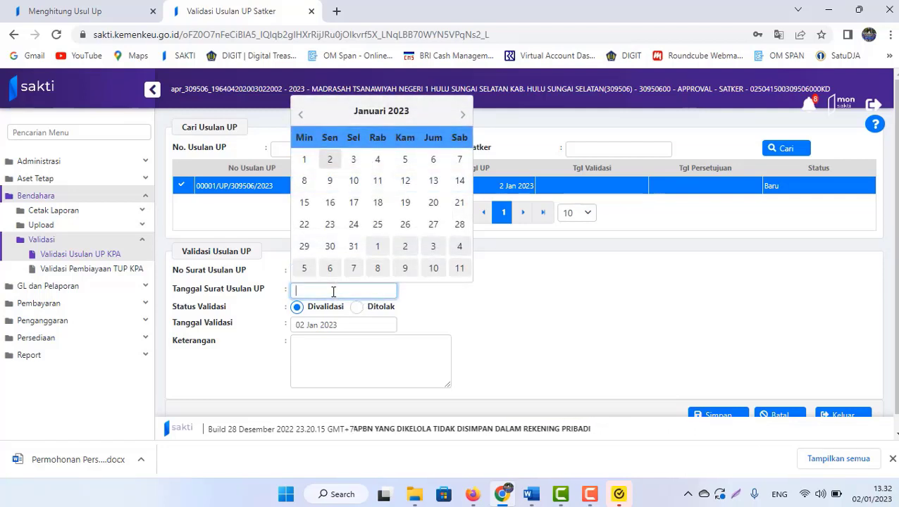
{"action": "left_click", "coordinate": [414, 493]}
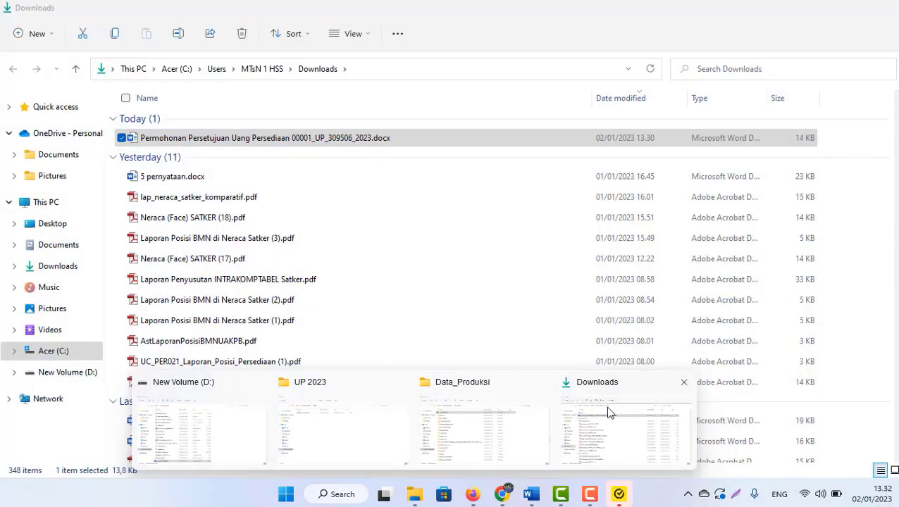
- Open Permohonan Persetujuan Uang Persediaan 00001_UP_309506_2023.docx from Downloads, then return to SAKTI's validation form
{"action": "left_click", "coordinate": [606, 413]}
{"action": "double_click", "coordinate": [211, 144]}
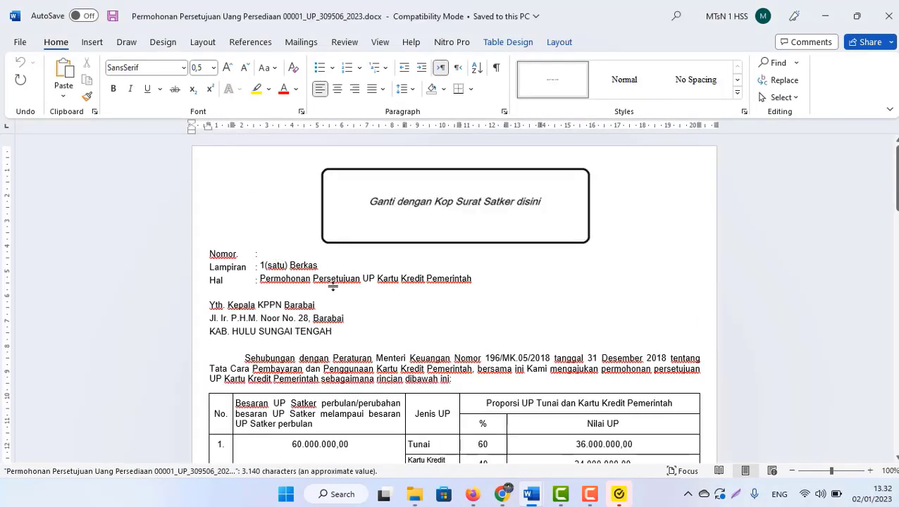
{"action": "key", "text": "alt+Tab"}
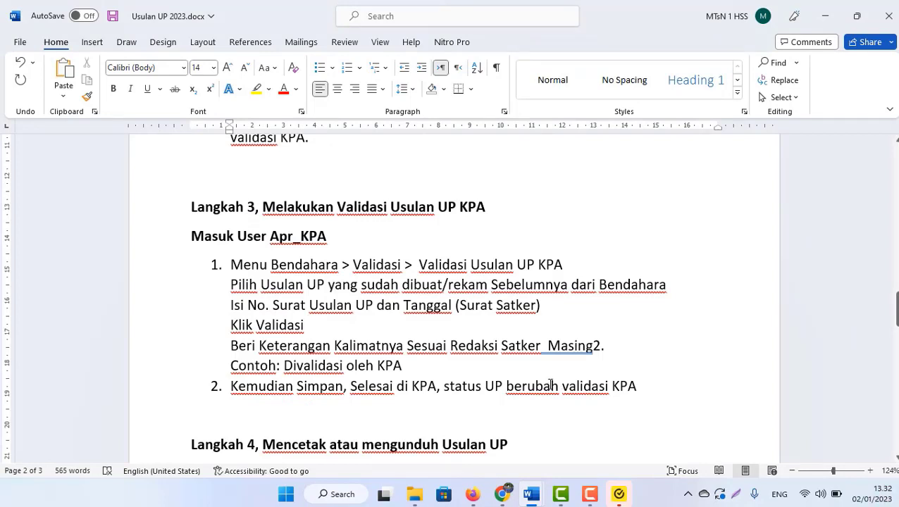
{"action": "mouse_move", "coordinate": [532, 497]}
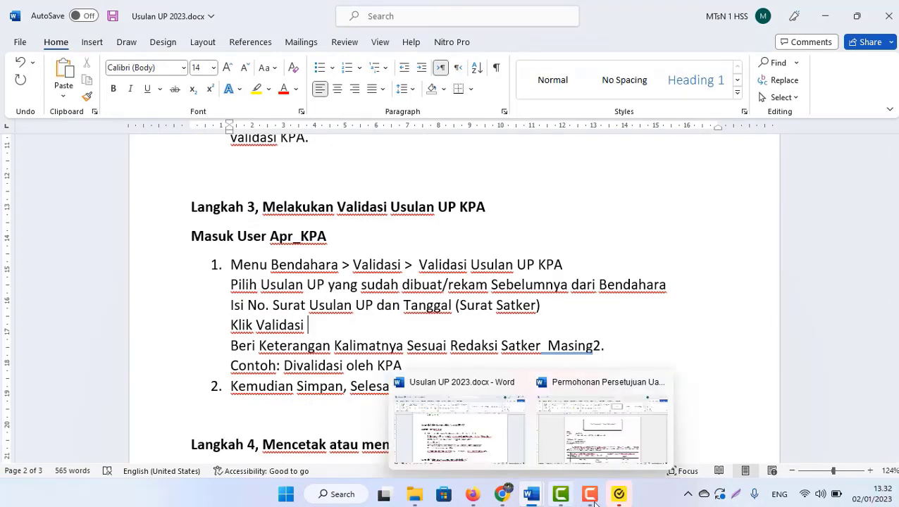
{"action": "left_click", "coordinate": [501, 494]}
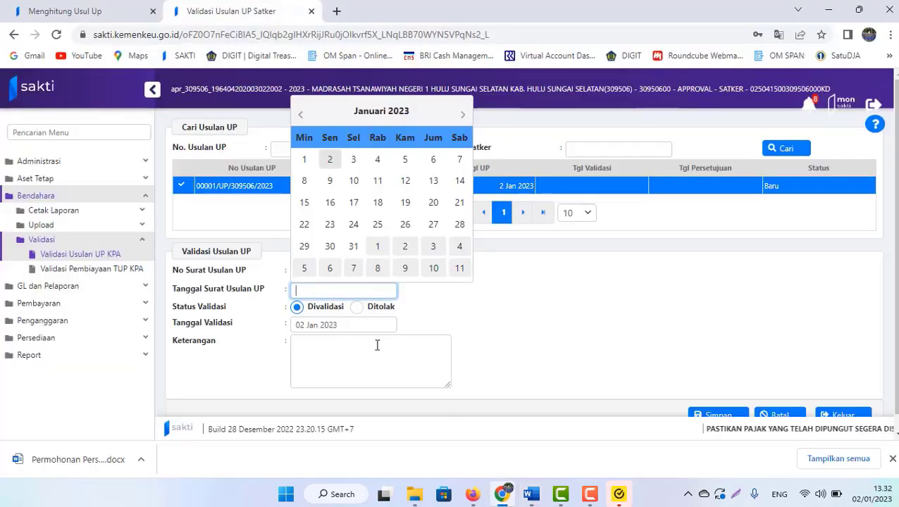
- Set the letter date to 2 January 2023 and enter the remark 'Divalidasi KPA'
{"action": "left_click", "coordinate": [339, 353]}
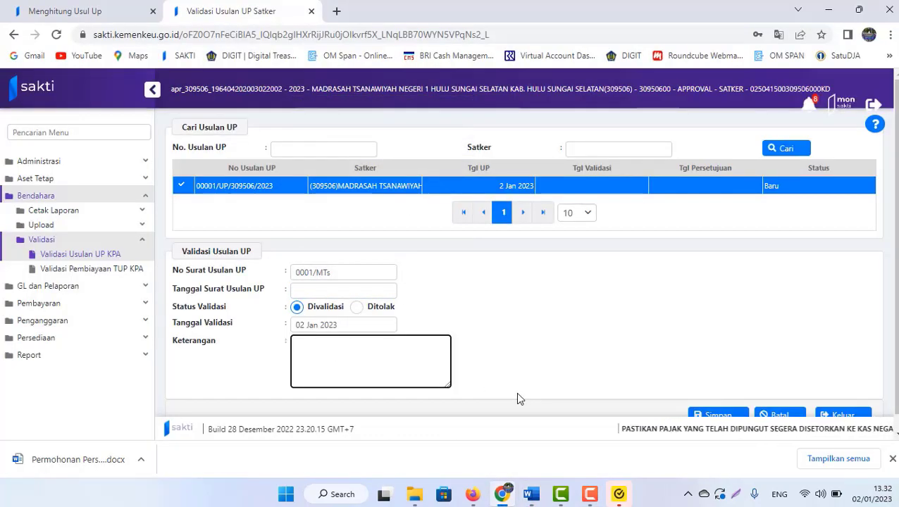
{"action": "left_click", "coordinate": [316, 291]}
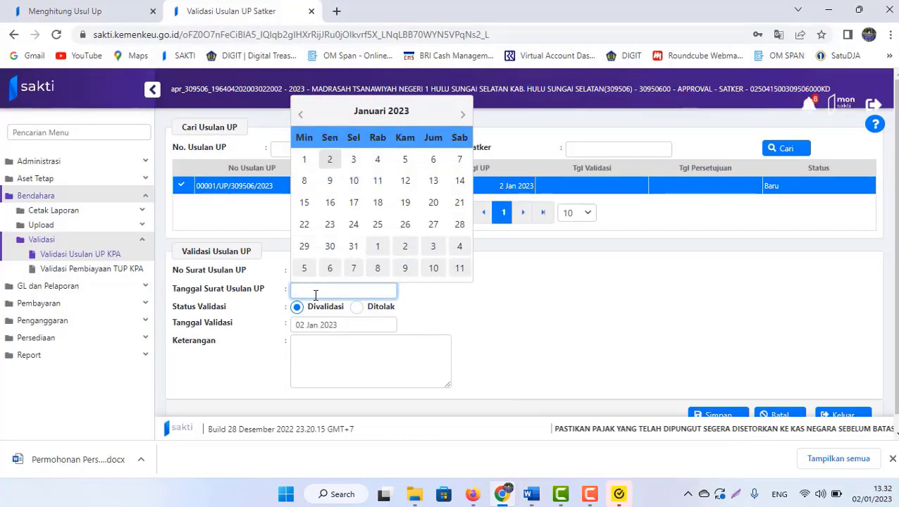
{"action": "left_click", "coordinate": [330, 160]}
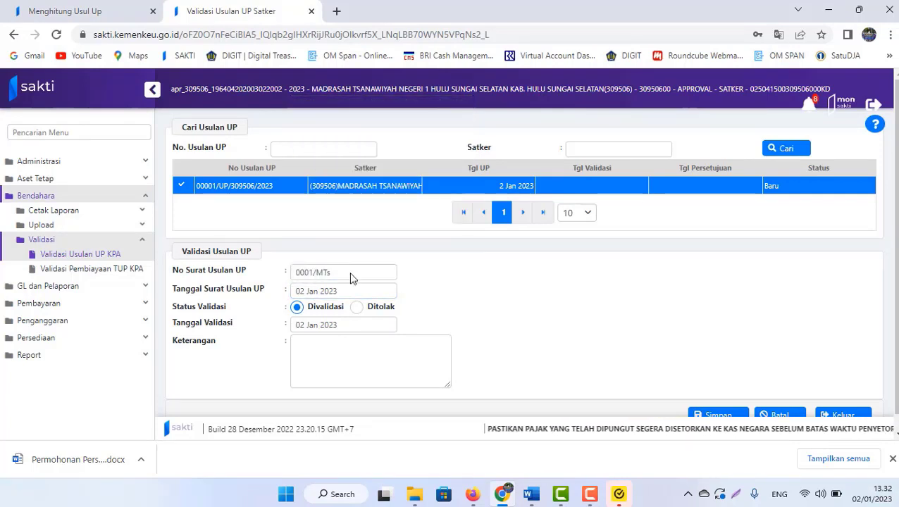
{"action": "left_click", "coordinate": [331, 348]}
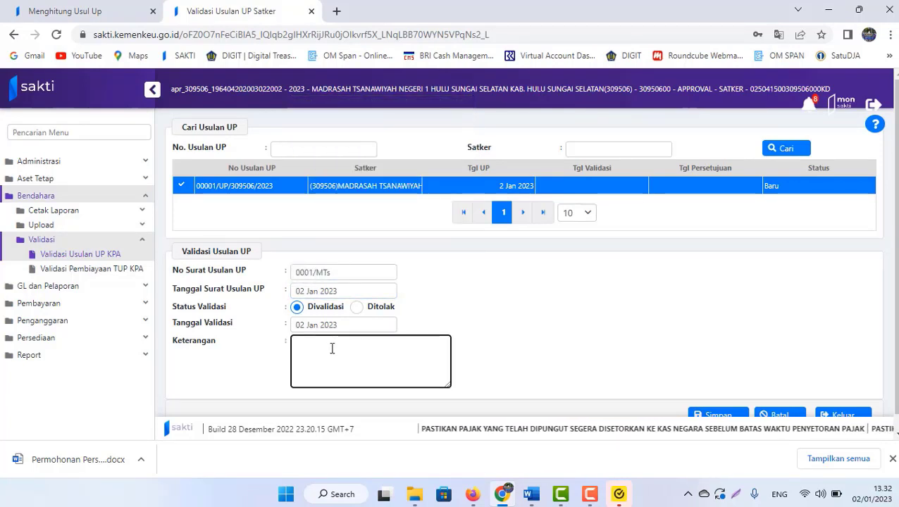
{"action": "type", "text": "Di"}
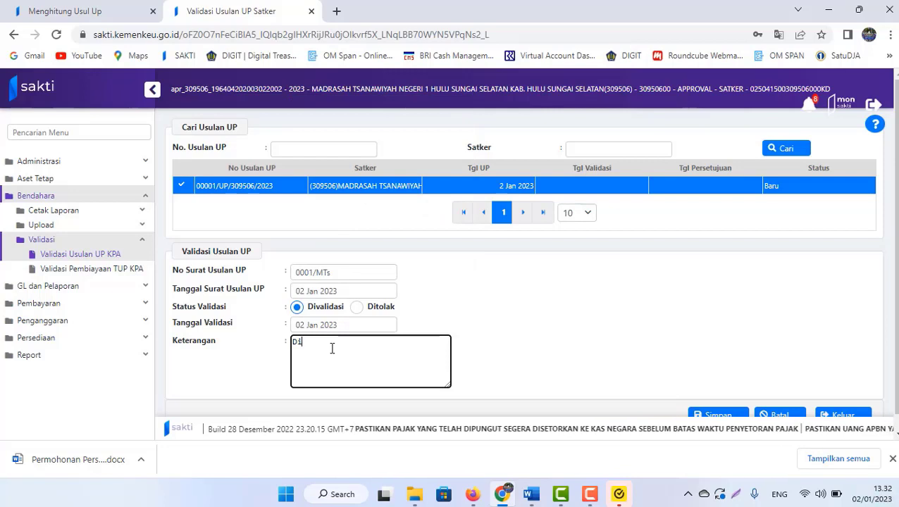
{"action": "type", "text": "validasi "}
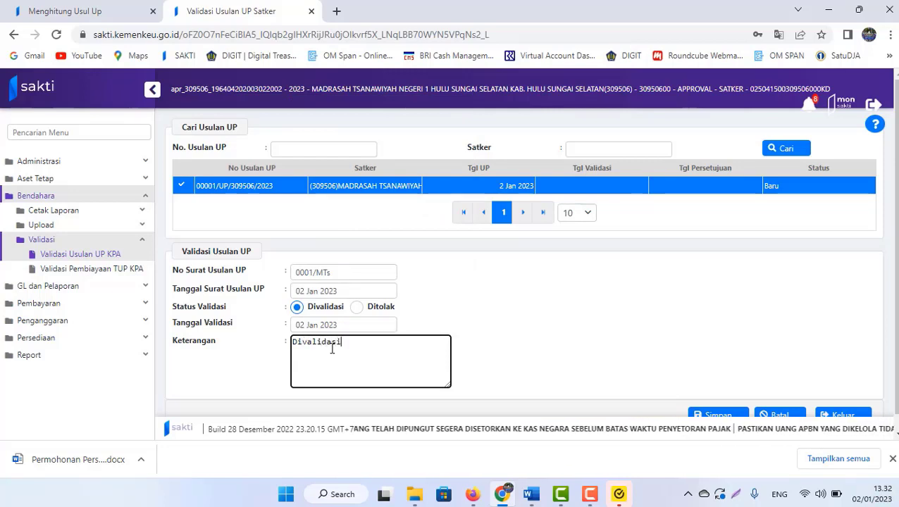
{"action": "type", "text": "KPA"}
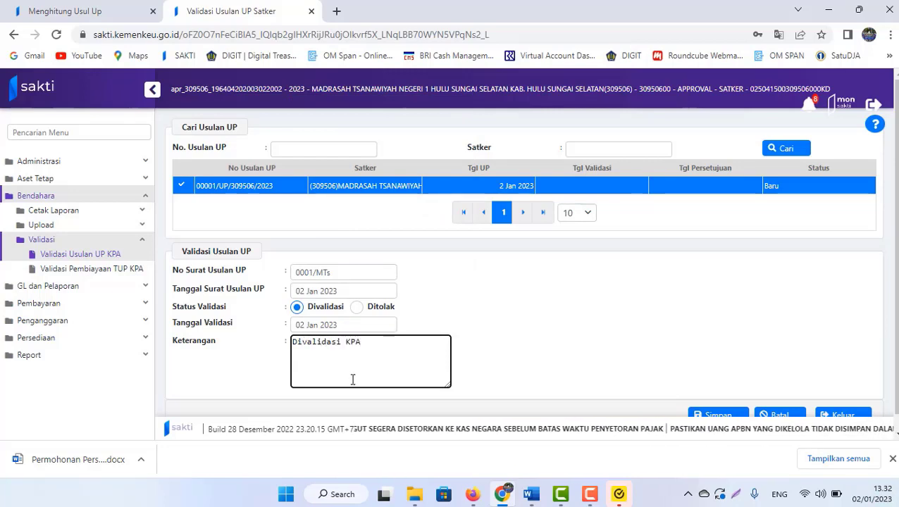
- Replace the Keterangan remark with 'Divalidasi oleh KPA' copied from the Usulan UP 2023 guide
{"action": "left_click", "coordinate": [533, 491]}
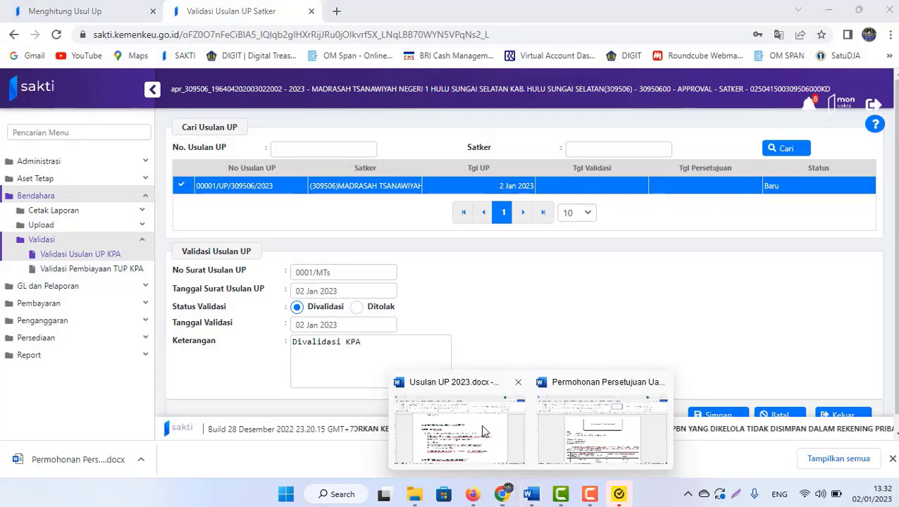
{"action": "left_click", "coordinate": [482, 427]}
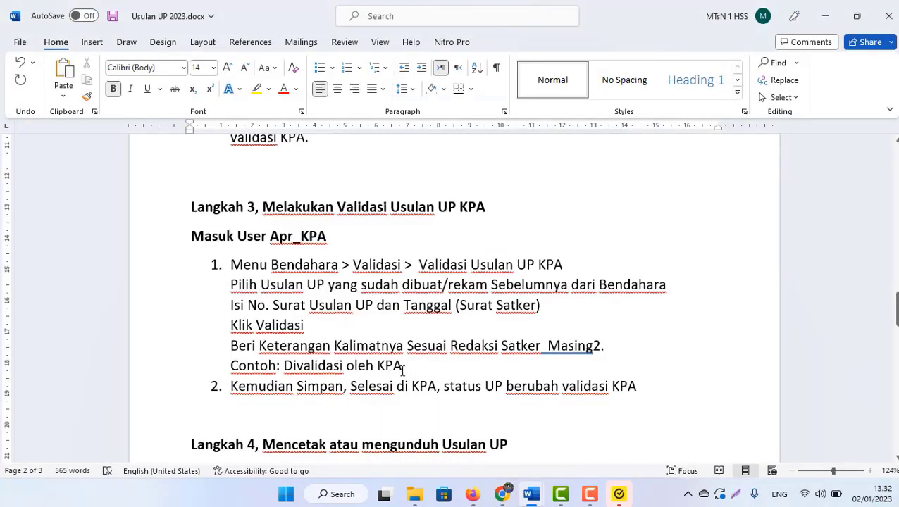
{"action": "left_click_drag", "start_coordinate": [409, 367], "coordinate": [283, 366]}
{"action": "key", "text": "ctrl+c"}
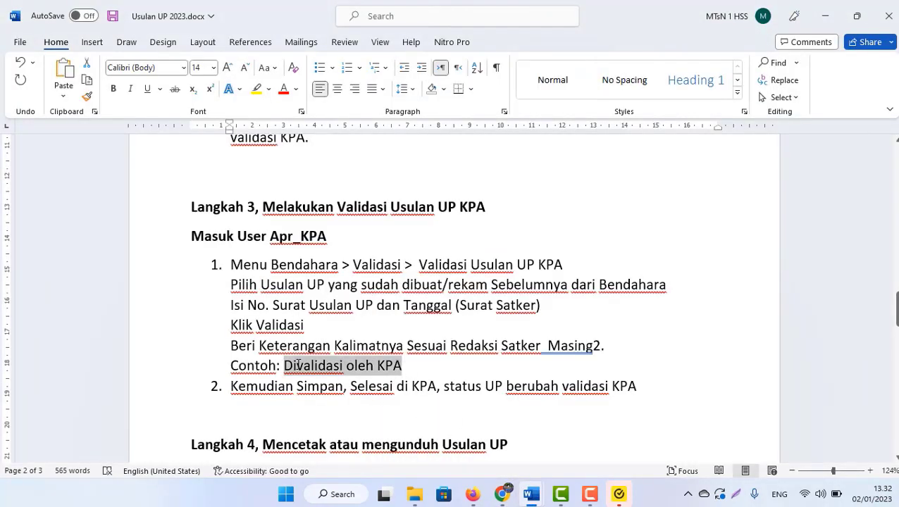
{"action": "key", "text": "alt+Tab"}
{"action": "left_click", "coordinate": [298, 365]}
{"action": "key", "text": "ctrl+a"}
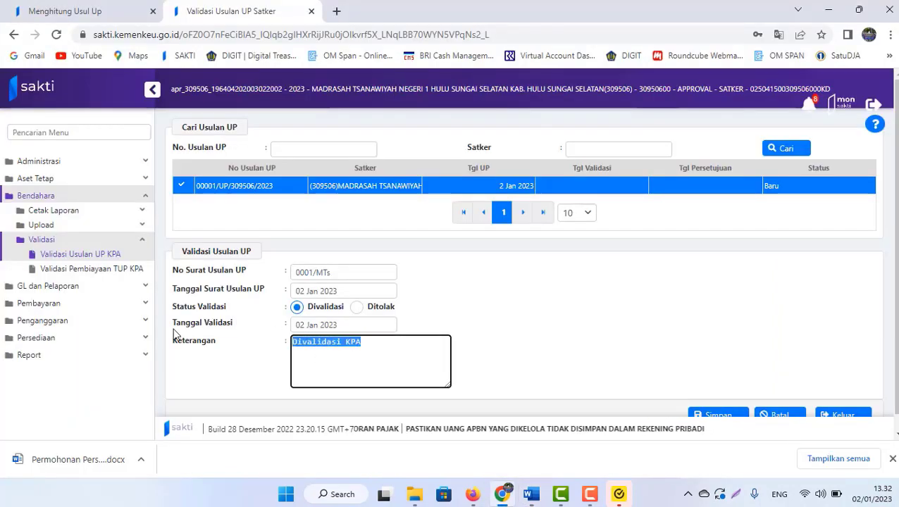
{"action": "key", "text": "ctrl+v"}
- Save the validation entry, confirm with Ya, and dismiss the download notice
{"action": "key", "text": "alt+Tab"}
{"action": "key", "text": "alt+Tab"}
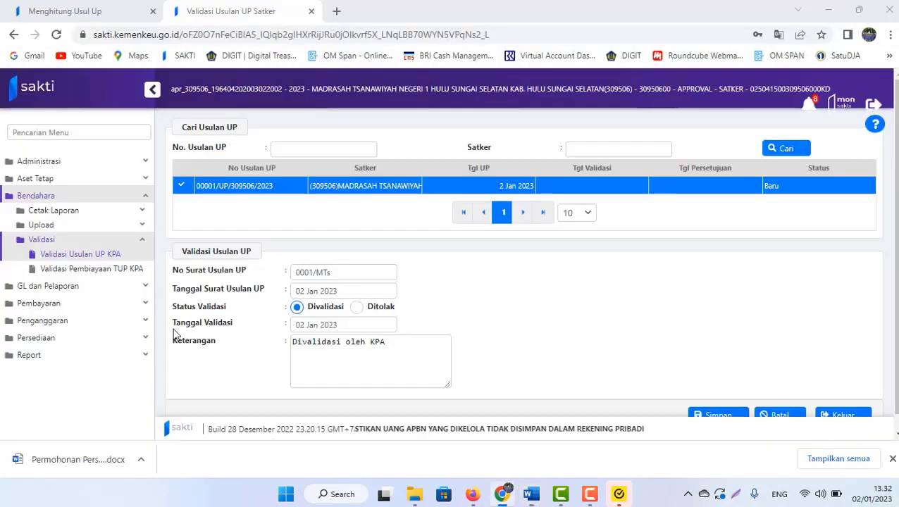
{"action": "scroll", "coordinate": [820, 405], "scroll_direction": "down", "scroll_amount": 1}
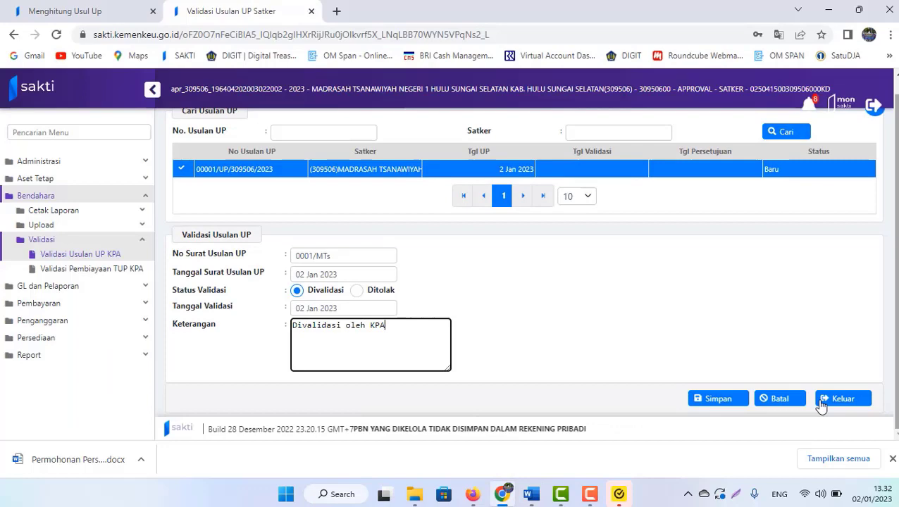
{"action": "left_click", "coordinate": [707, 400]}
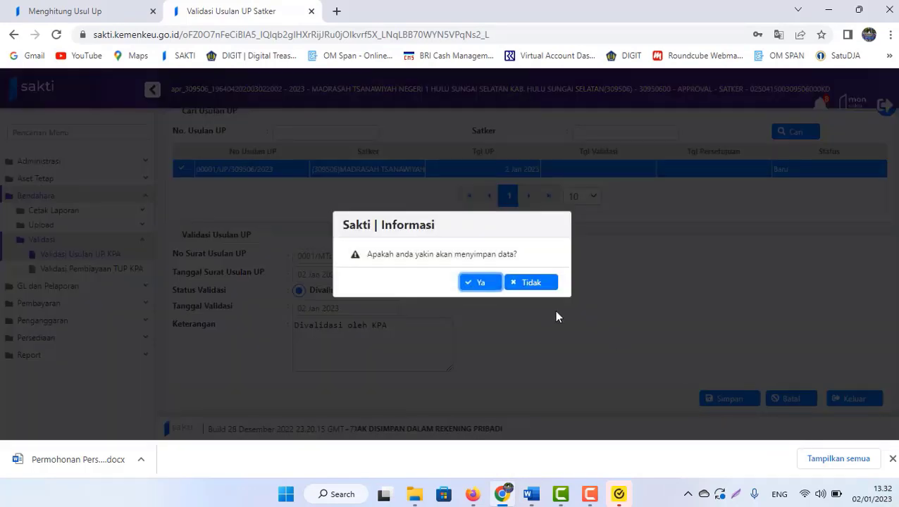
{"action": "left_click", "coordinate": [472, 282]}
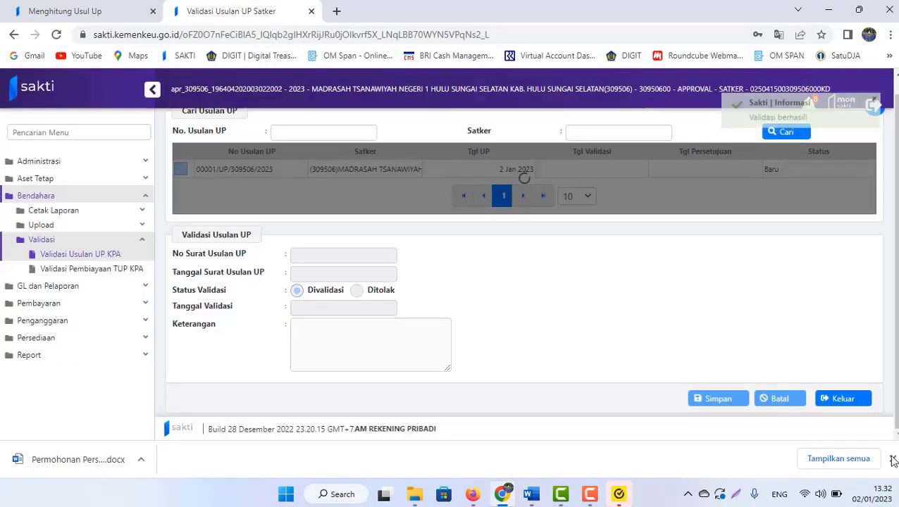
{"action": "left_click", "coordinate": [893, 460]}
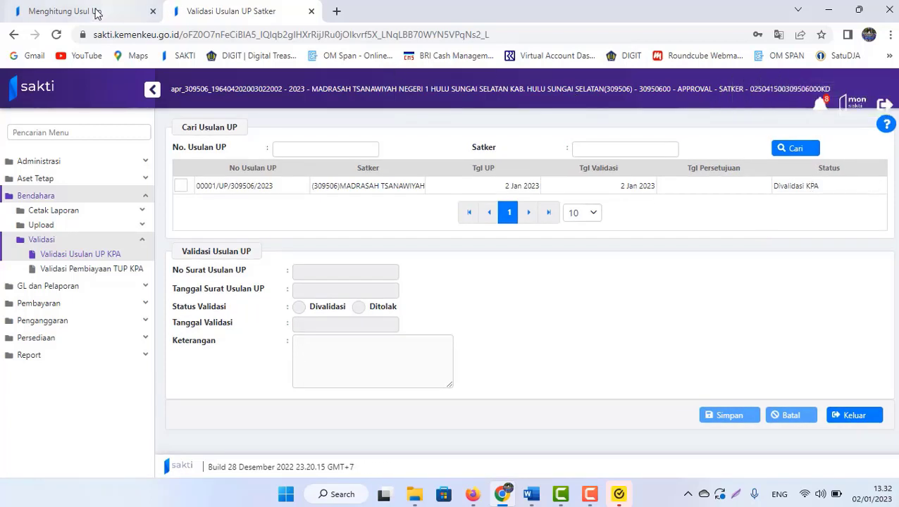
- Review the Usulan UP 2023 guide around the Langkah 4 section
{"action": "left_click", "coordinate": [532, 493]}
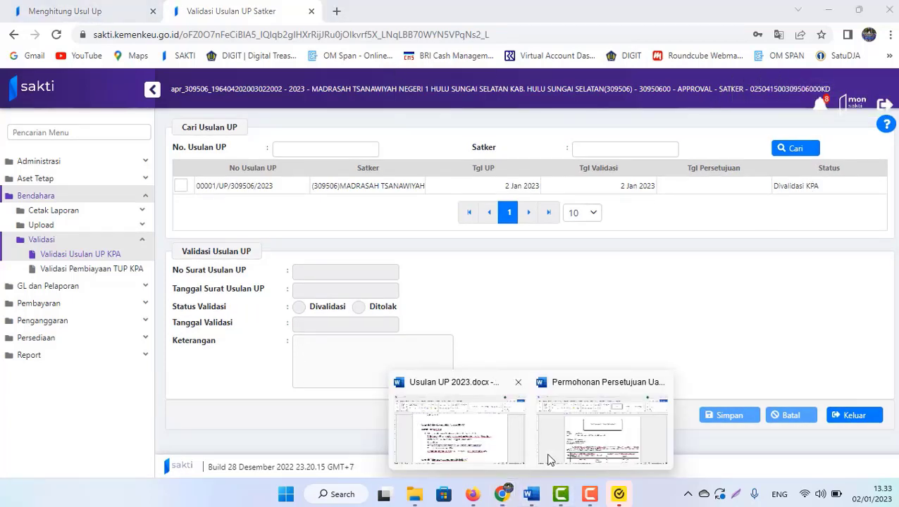
{"action": "left_click", "coordinate": [452, 428]}
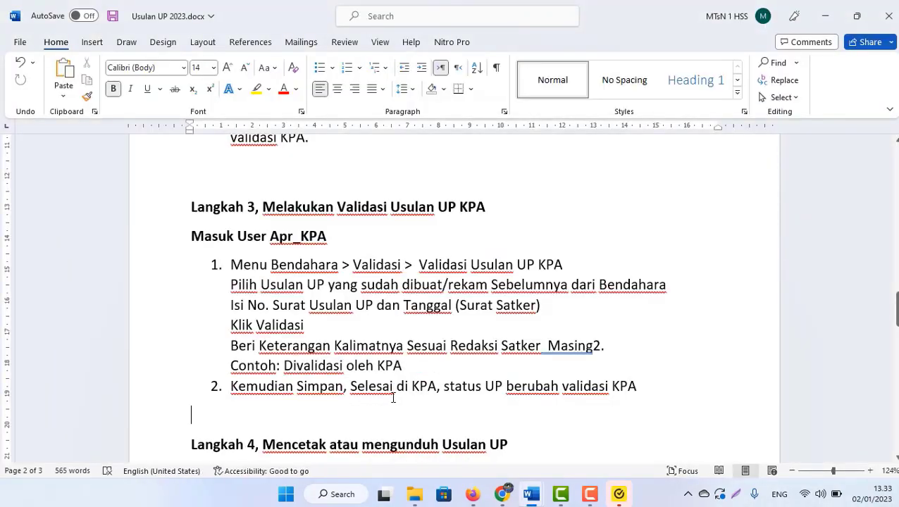
{"action": "scroll", "coordinate": [393, 398], "scroll_direction": "down", "scroll_amount": 1}
{"action": "scroll", "coordinate": [393, 398], "scroll_direction": "down", "scroll_amount": 3}
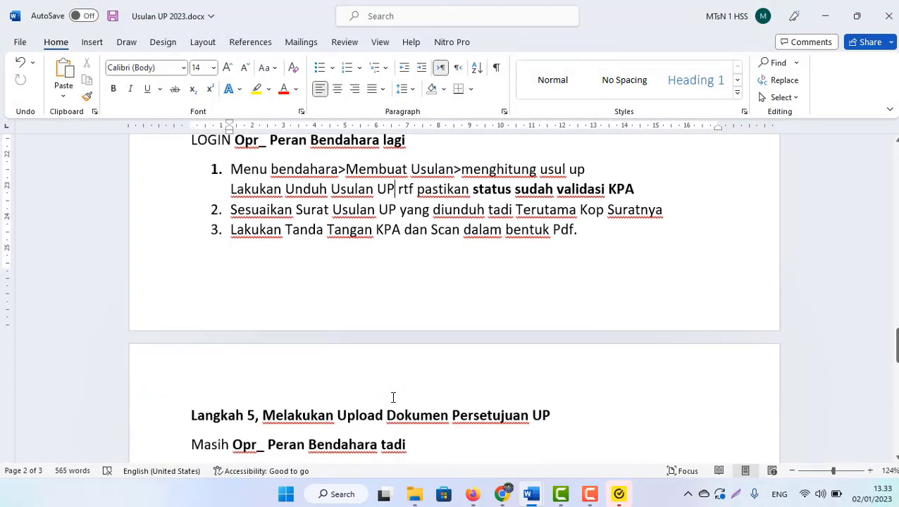
{"action": "scroll", "coordinate": [393, 398], "scroll_direction": "up", "scroll_amount": 1}
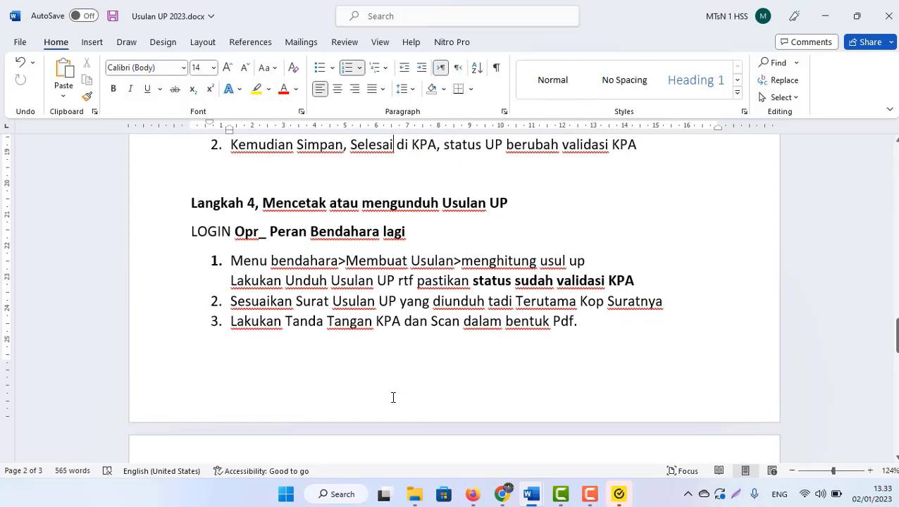
{"action": "key", "text": "Down"}
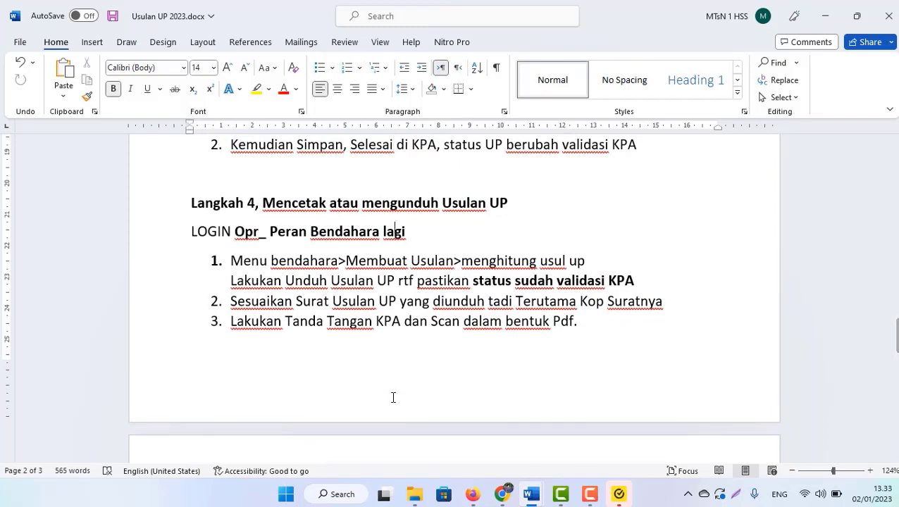
- Reload the Menghitung Usul Up page and select the UP proposal to check its Divalidasi KPA status
{"action": "left_click", "coordinate": [501, 494]}
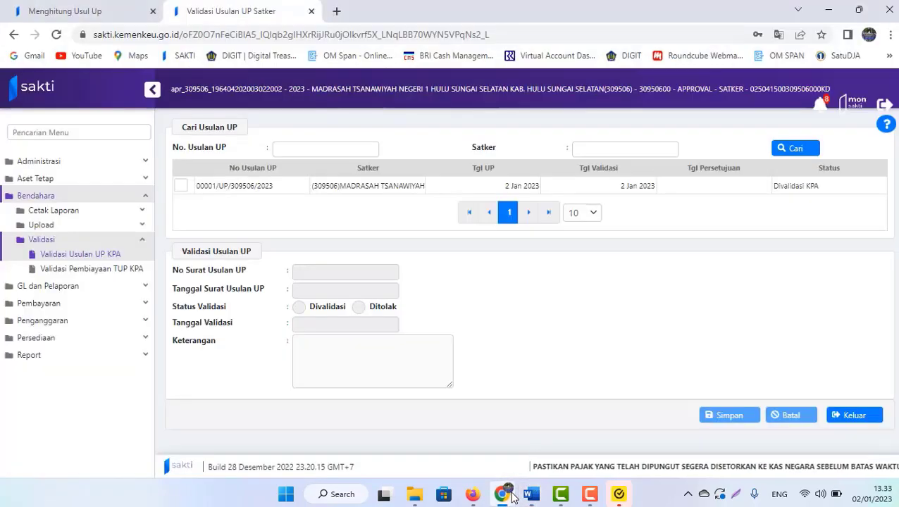
{"action": "left_click", "coordinate": [34, 11]}
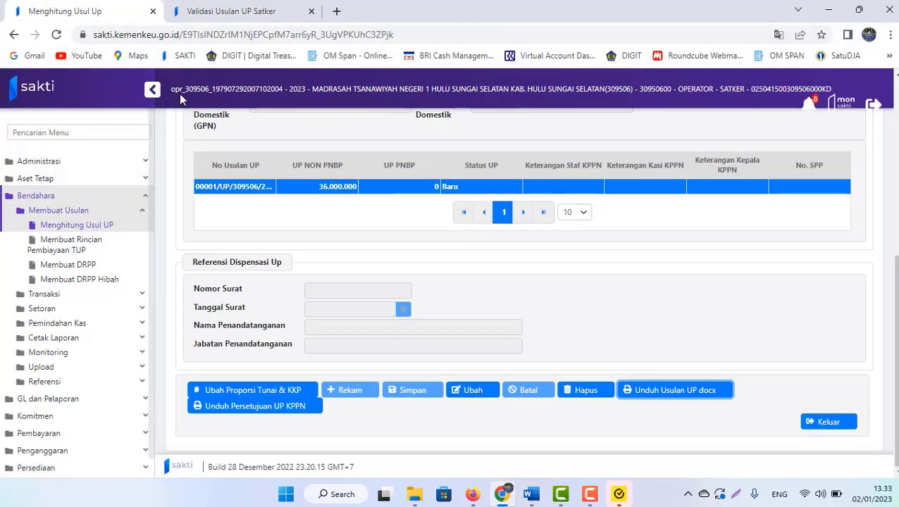
{"action": "left_click", "coordinate": [62, 37]}
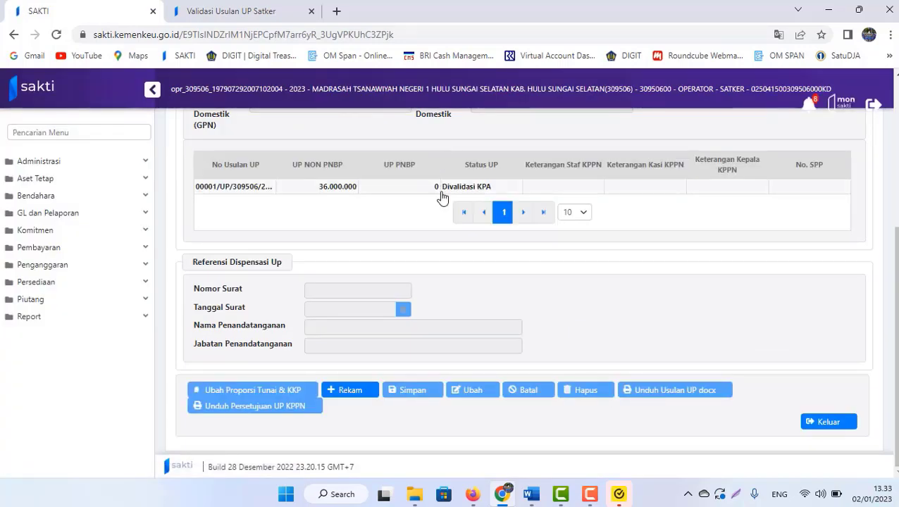
{"action": "left_click", "coordinate": [442, 190]}
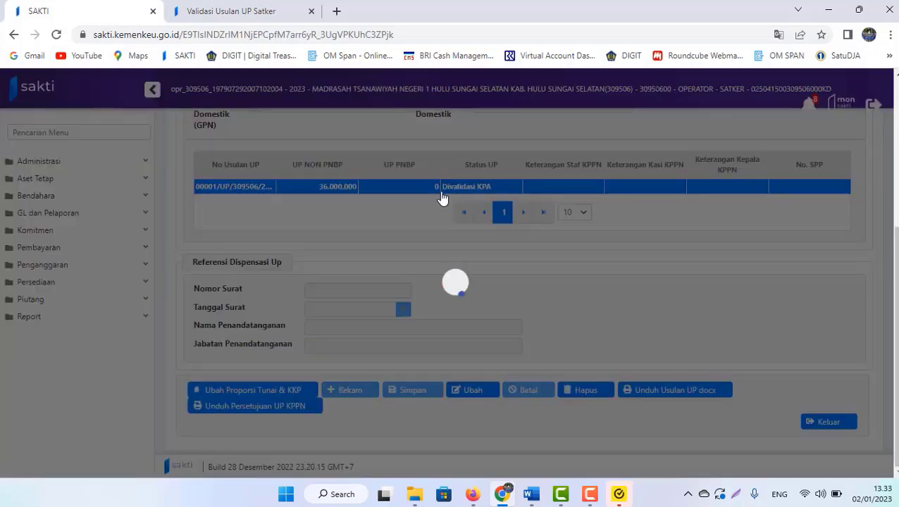
{"action": "key", "text": "ctrl+Tab"}
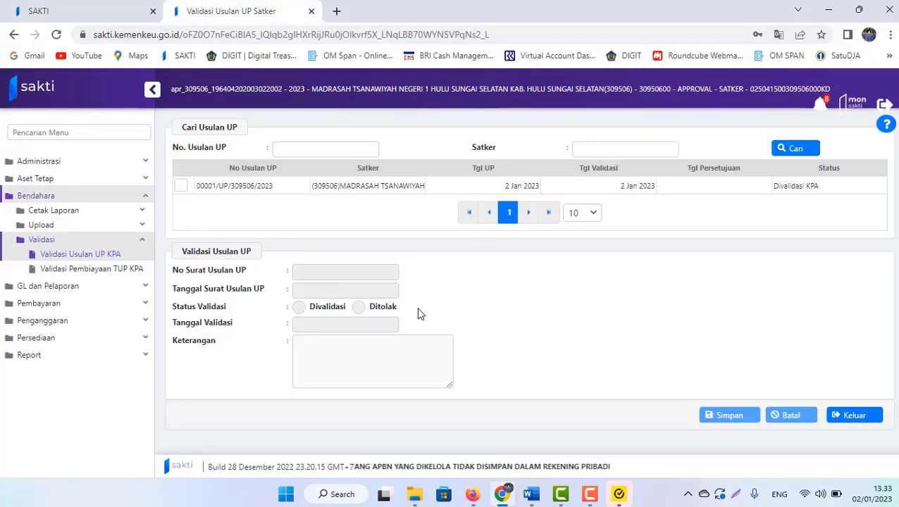
- Scroll the Word guide down to Langkah 5 on uploading the UP approval document
{"action": "key", "text": "alt+Tab"}
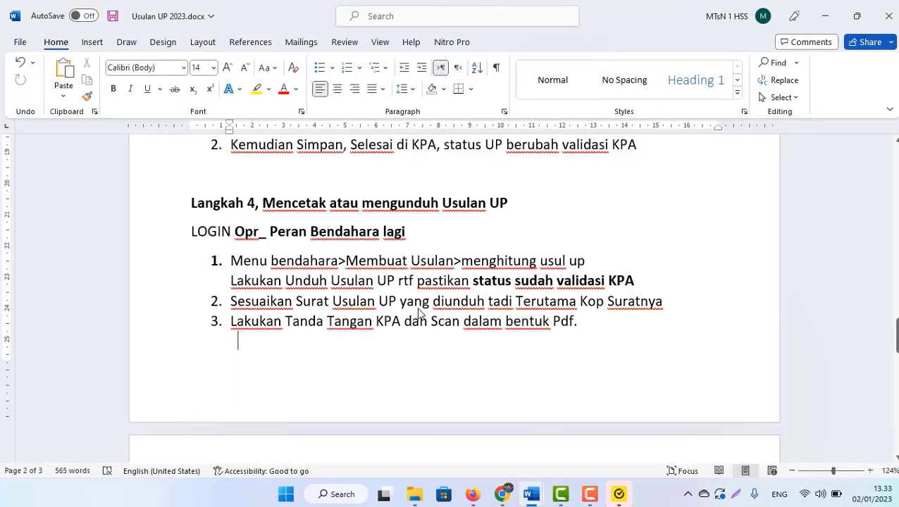
{"action": "scroll", "coordinate": [419, 313], "scroll_direction": "down", "scroll_amount": 2}
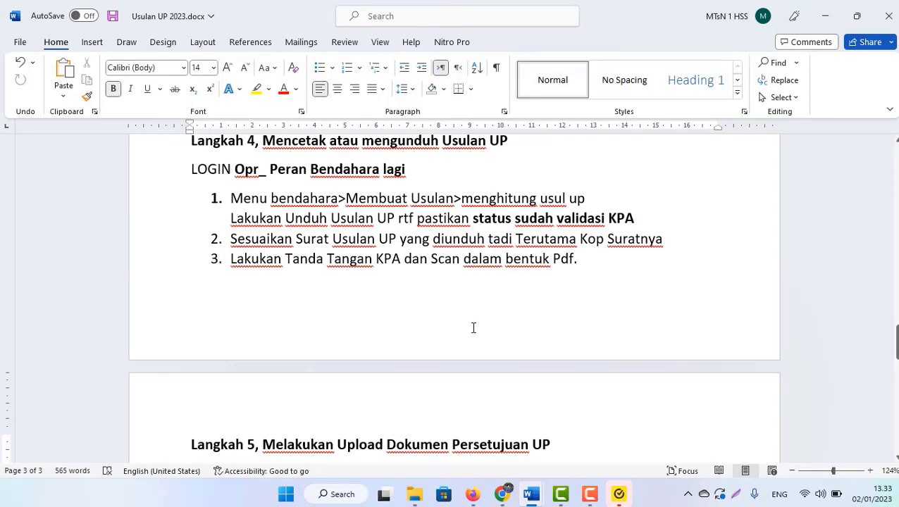
{"action": "left_click", "coordinate": [508, 497]}
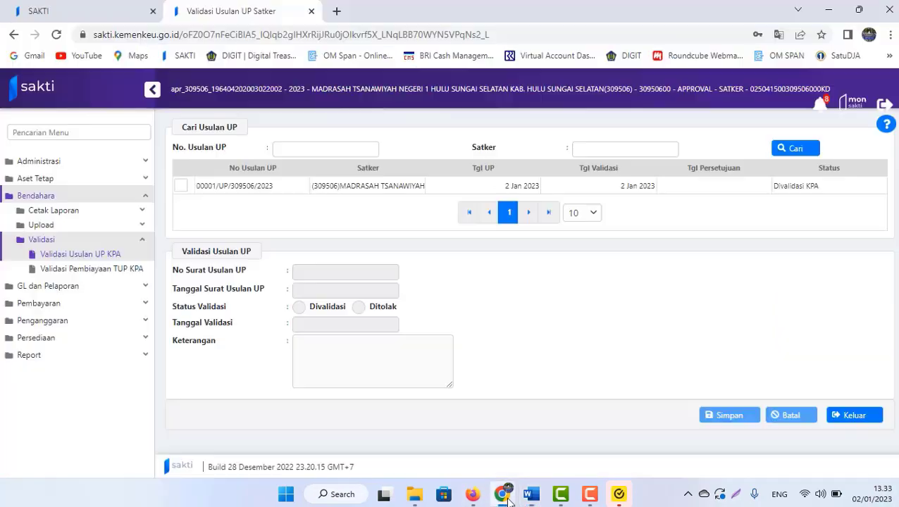
{"action": "left_click", "coordinate": [90, 8]}
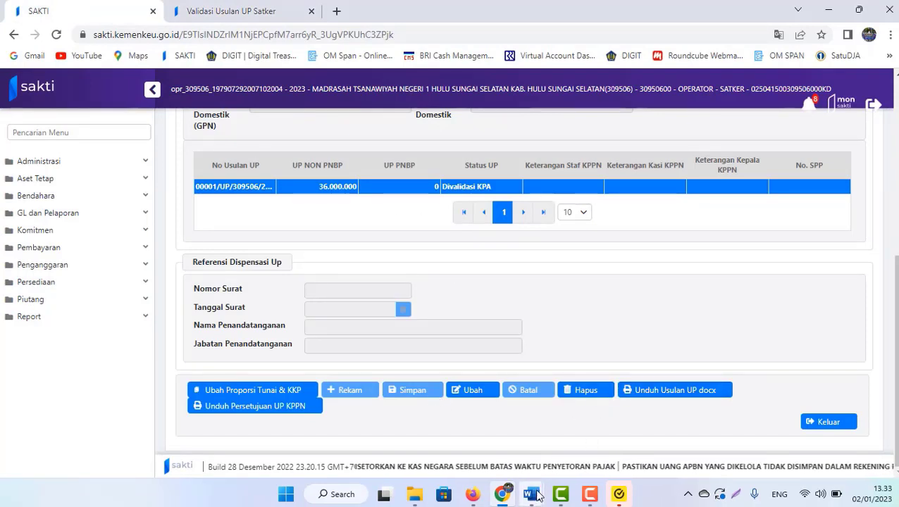
{"action": "mouse_move", "coordinate": [532, 494]}
{"action": "left_click", "coordinate": [457, 407]}
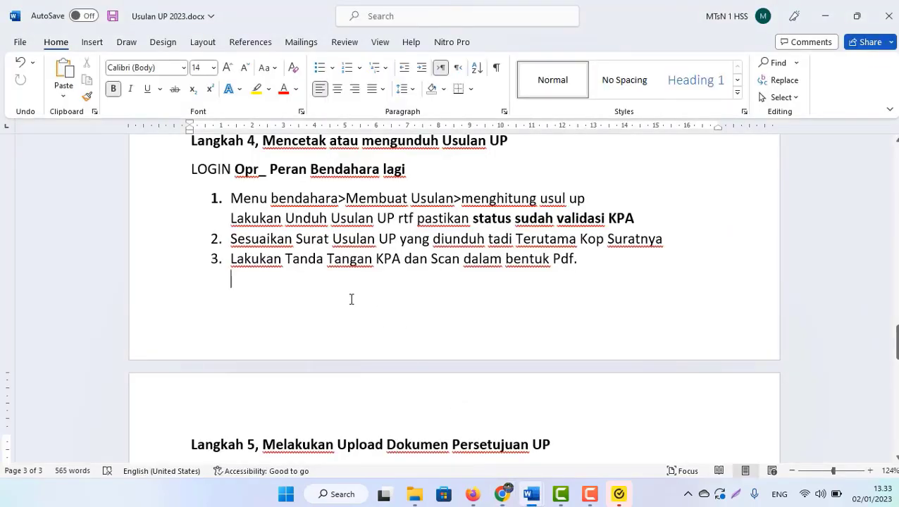
{"action": "scroll", "coordinate": [351, 299], "scroll_direction": "down", "scroll_amount": 3}
{"action": "scroll", "coordinate": [352, 300], "scroll_direction": "down", "scroll_amount": 2}
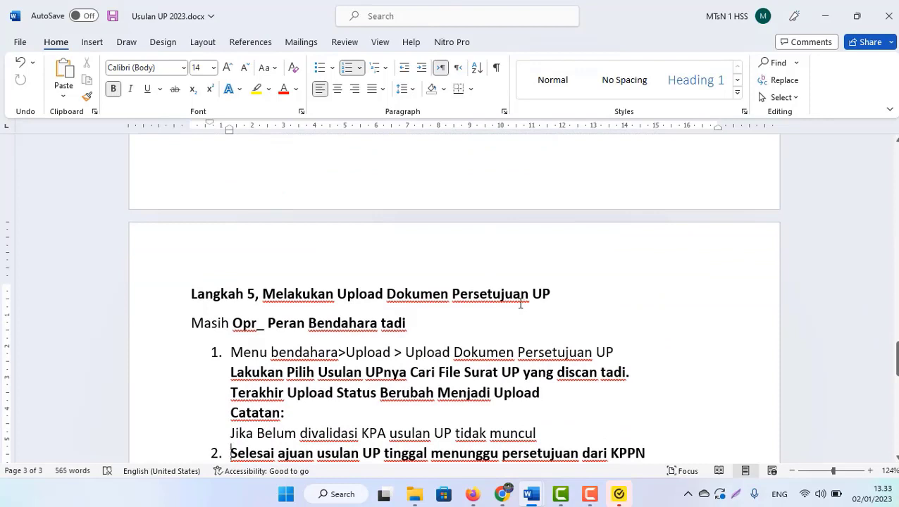
- Insert 'Usulan' after 'Dokumen' in the Langkah 5 heading and save the guide
{"action": "left_click", "coordinate": [383, 295]}
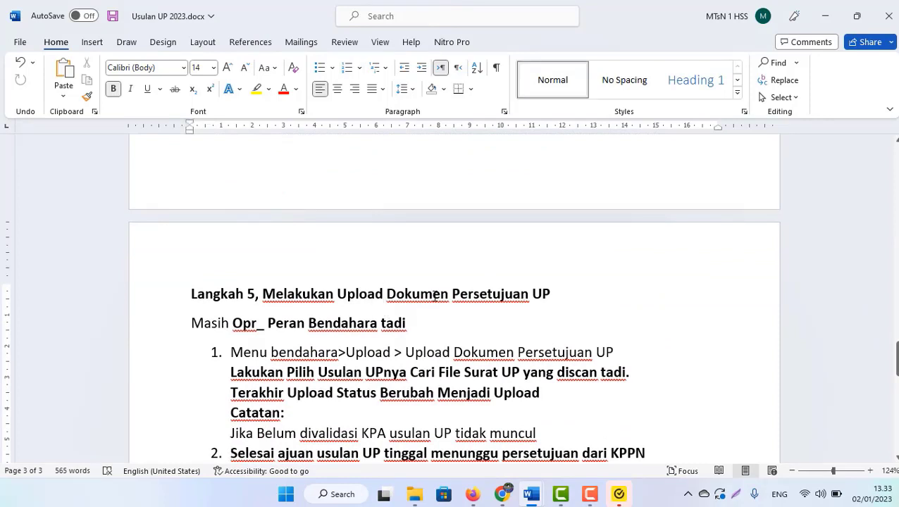
{"action": "left_click", "coordinate": [450, 293]}
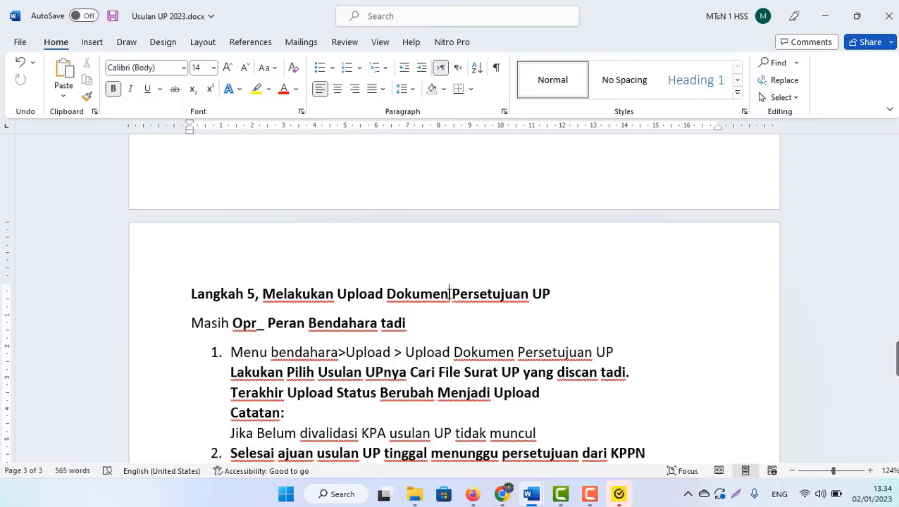
{"action": "type", "text": "Usulan"}
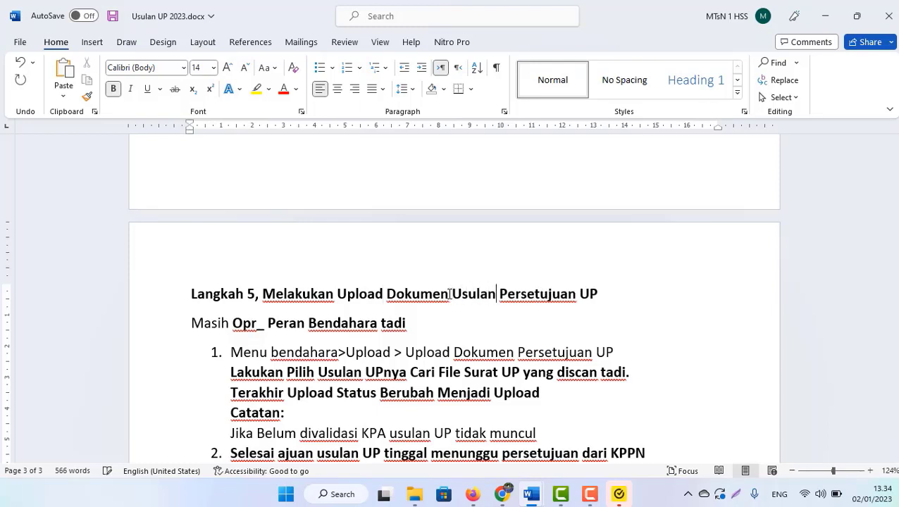
{"action": "key", "text": "ctrl+s"}
{"action": "key", "text": "Down"}
{"action": "key", "text": "Down"}
{"action": "key", "text": "Down"}
{"action": "key", "text": "Down"}
{"action": "key", "text": "Down"}
{"action": "key", "text": "Down"}
{"action": "key", "text": "Down"}
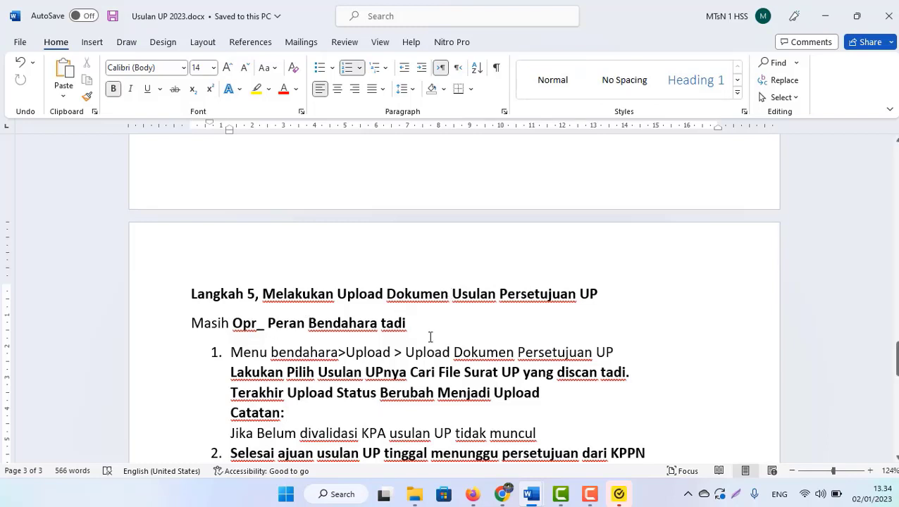
{"action": "left_click", "coordinate": [500, 423]}
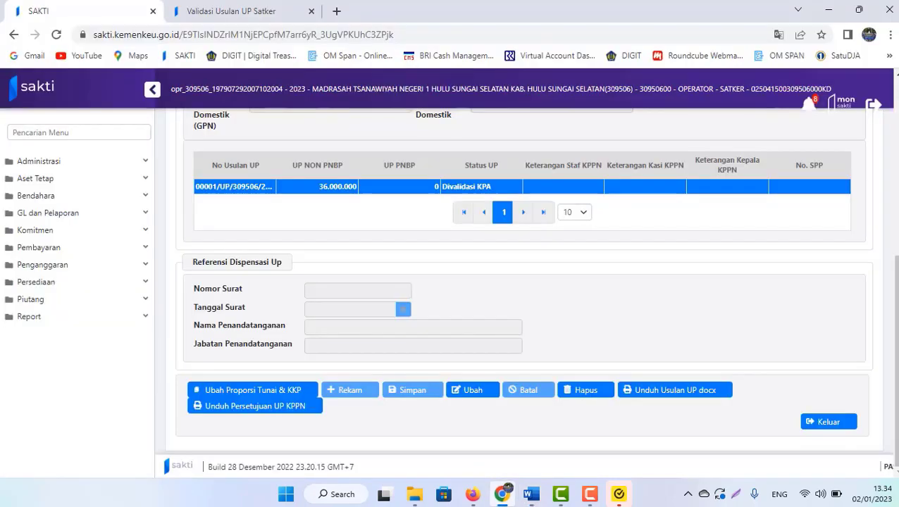
- Open Upload Dokumen Persetujuan UP, select proposal 00001/UP/309506/2023, and cancel the file picker without uploading
{"action": "left_click", "coordinate": [34, 196]}
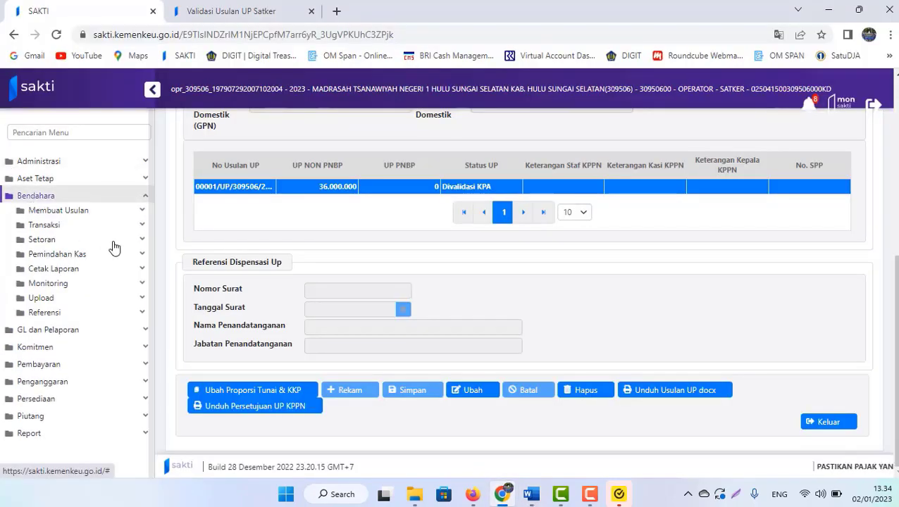
{"action": "left_click", "coordinate": [61, 299]}
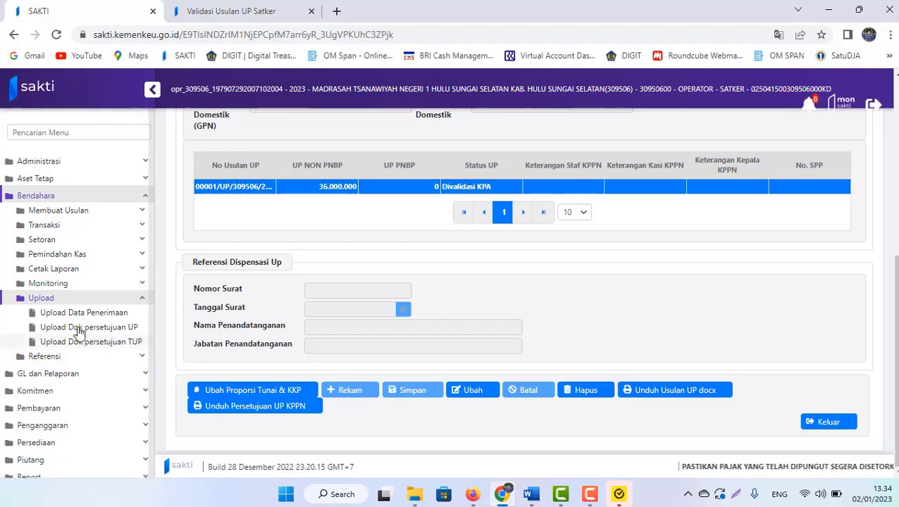
{"action": "left_click", "coordinate": [76, 329]}
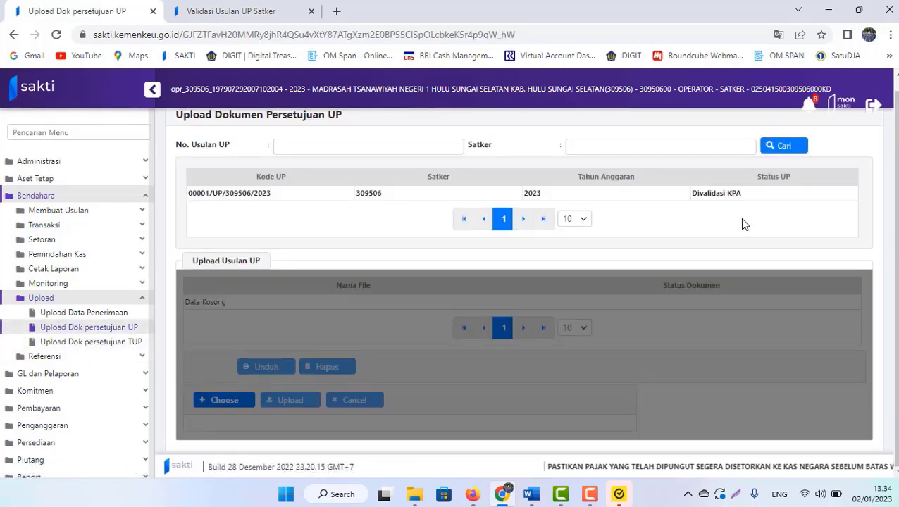
{"action": "left_click", "coordinate": [713, 198]}
{"action": "key", "text": "alt+Tab"}
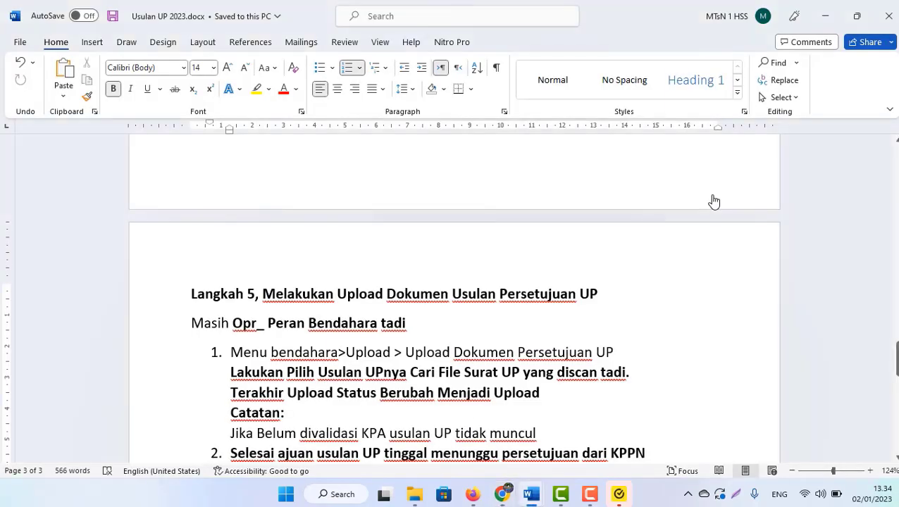
{"action": "scroll", "coordinate": [713, 201], "scroll_direction": "down", "scroll_amount": 1}
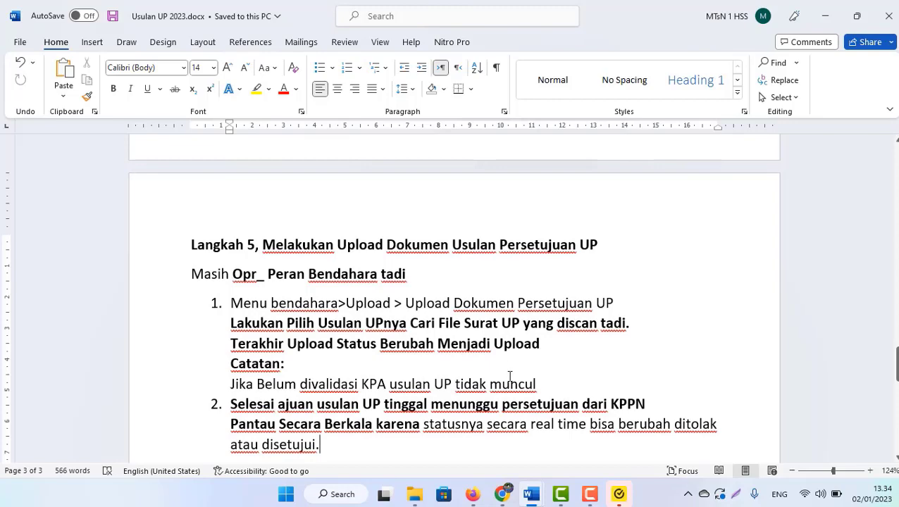
{"action": "scroll", "coordinate": [510, 375], "scroll_direction": "down", "scroll_amount": 1}
{"action": "key", "text": "alt+Tab"}
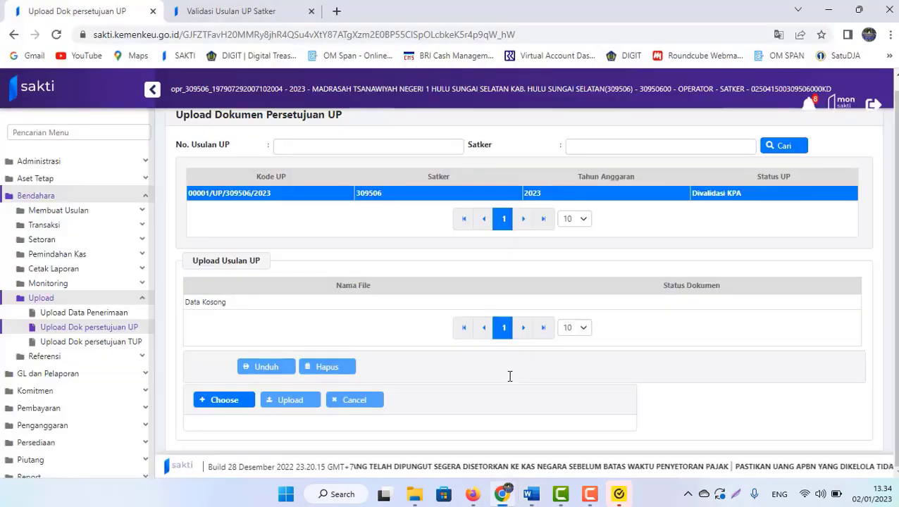
{"action": "scroll", "coordinate": [619, 354], "scroll_direction": "up", "scroll_amount": 1}
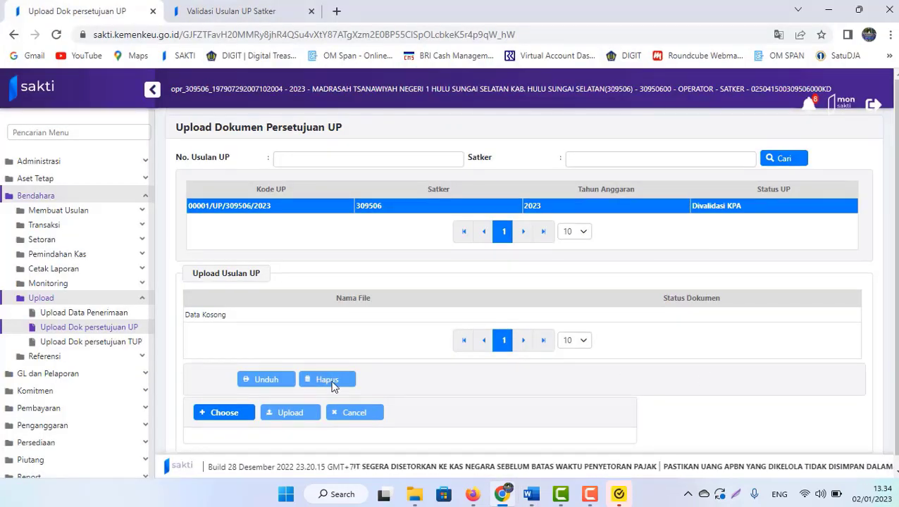
{"action": "left_click", "coordinate": [224, 412]}
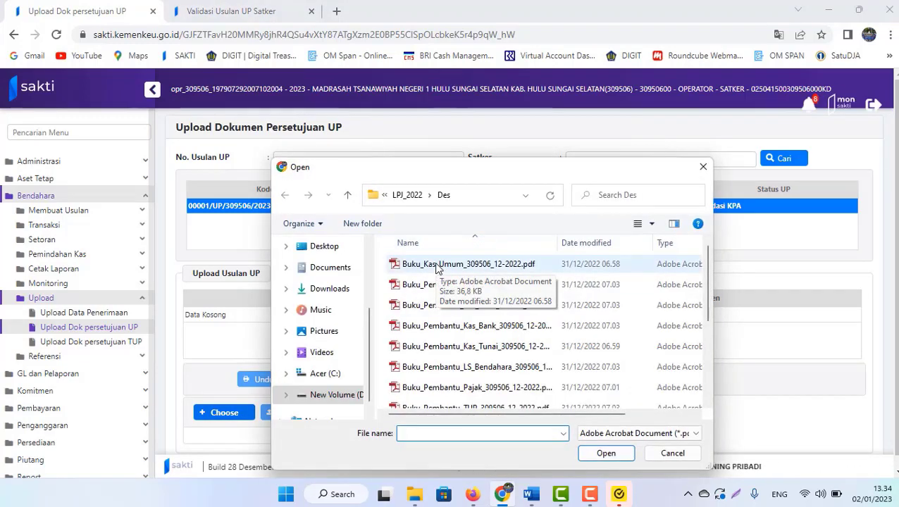
{"action": "left_click", "coordinate": [702, 167]}
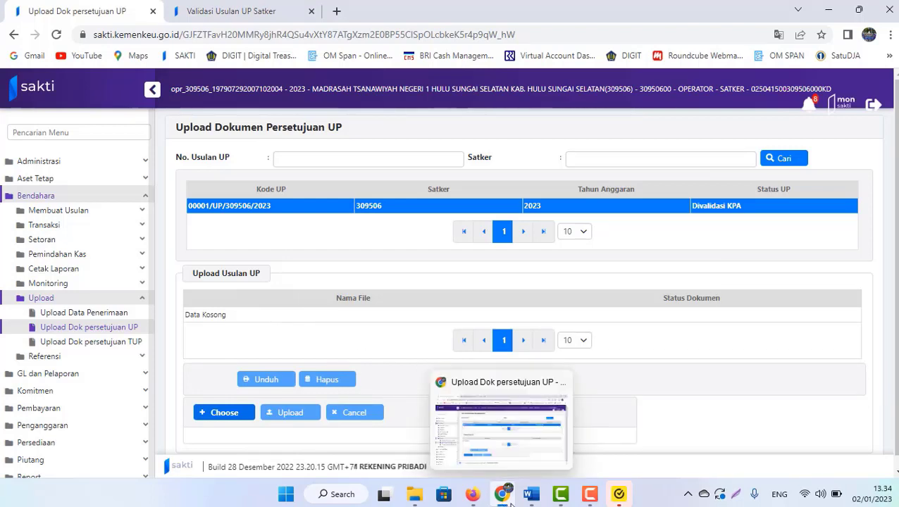
- Paste the Langkah 6 instructions after the Langkah 6 heading in the Word guide
{"action": "mouse_move", "coordinate": [532, 494]}
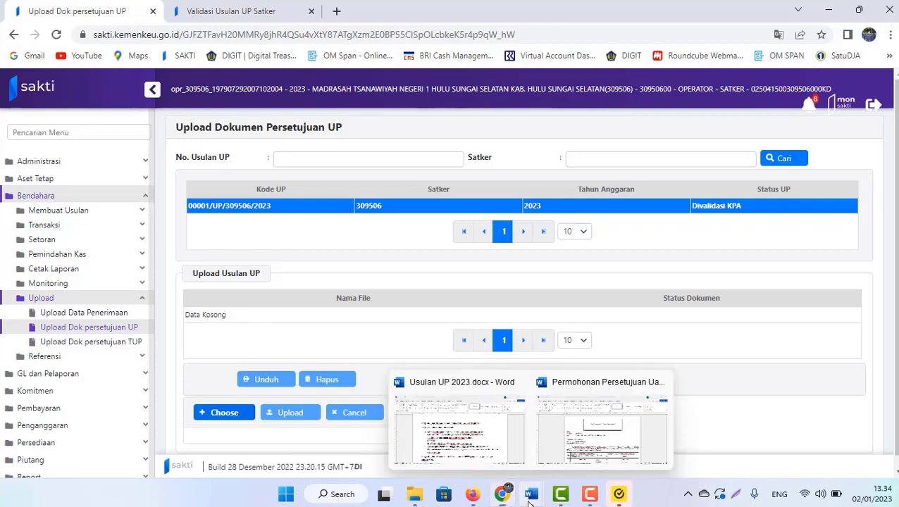
{"action": "left_click", "coordinate": [456, 431]}
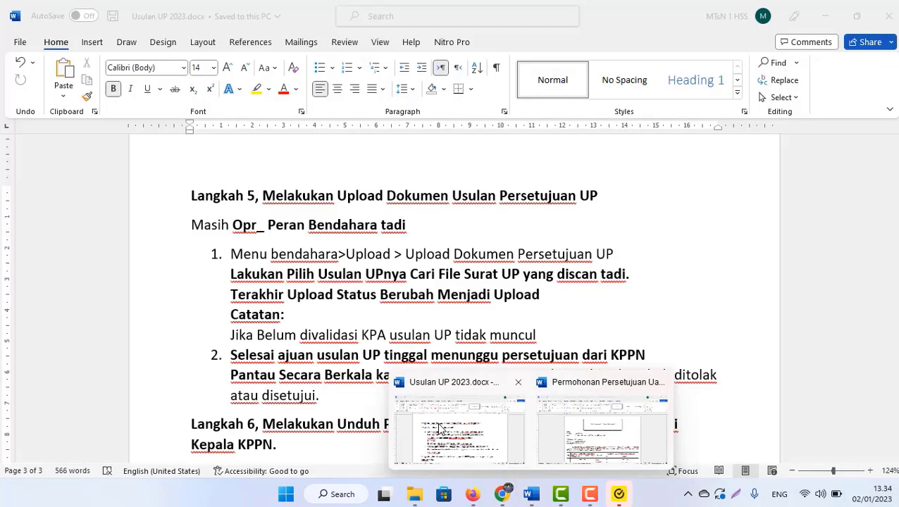
{"action": "left_click", "coordinate": [386, 421]}
{"action": "key", "text": "ctrl+v"}
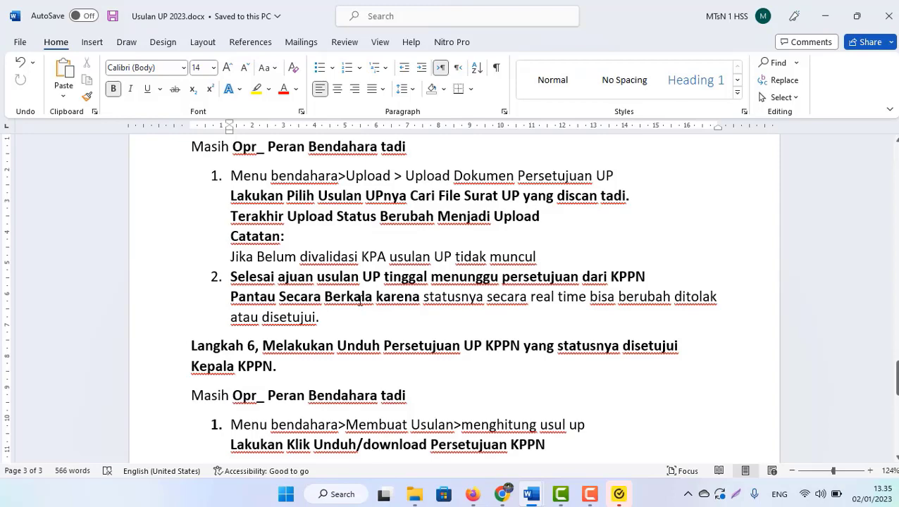
{"action": "left_click", "coordinate": [495, 423]}
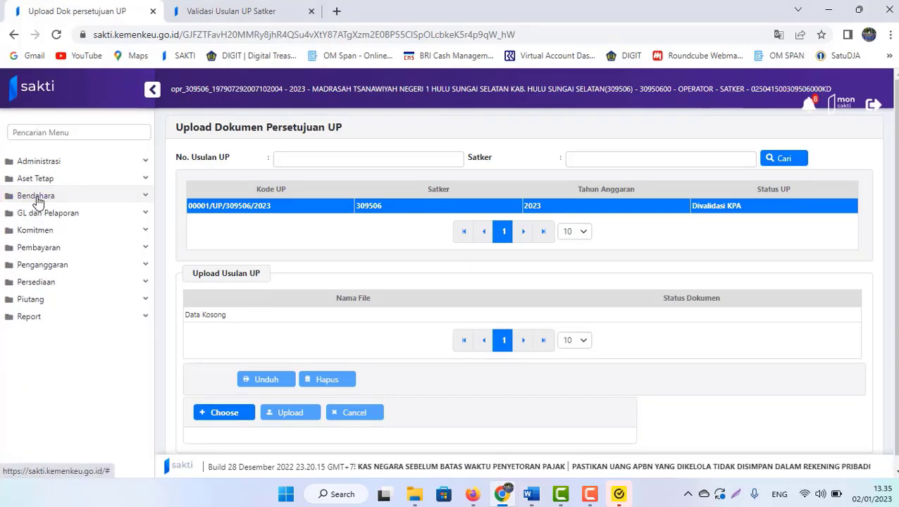
- Open Menghitung Usul UP under Membuat Usulan and select the 36.000.000 UP proposal marked Divalidasi KPA
{"action": "left_click", "coordinate": [53, 210]}
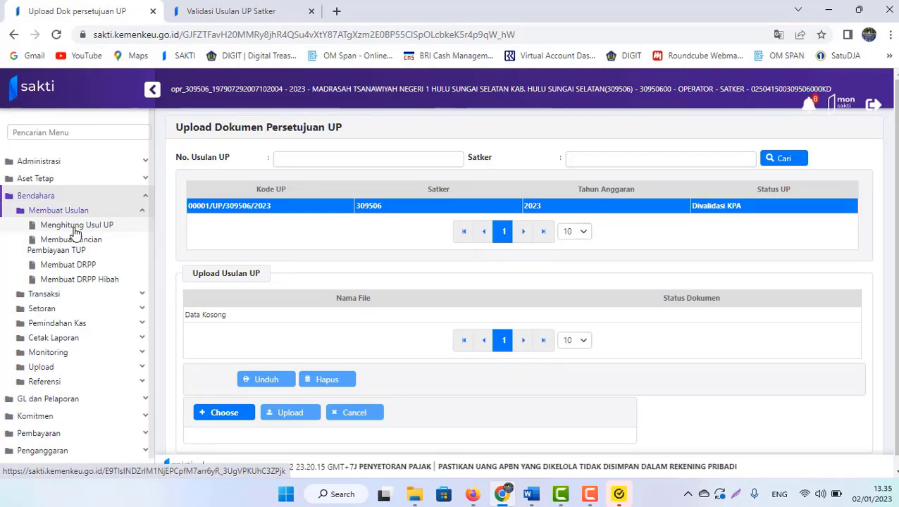
{"action": "left_click", "coordinate": [75, 225]}
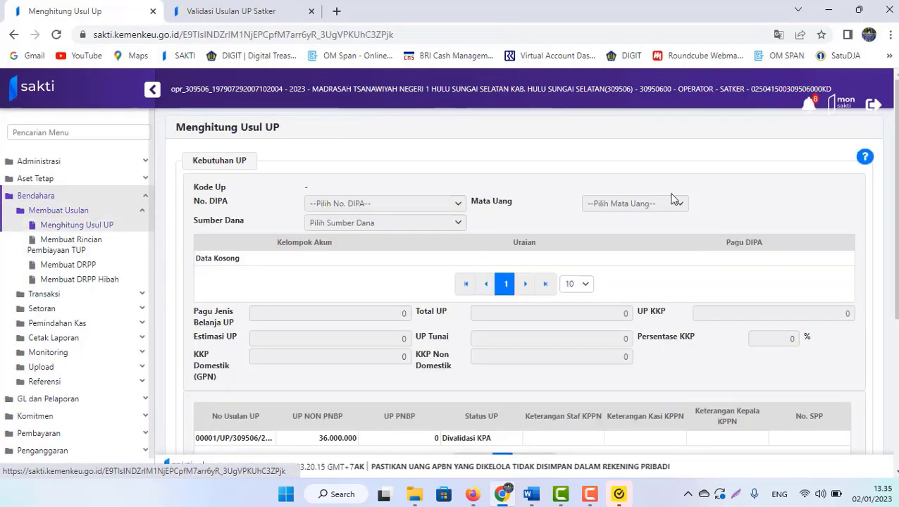
{"action": "scroll", "coordinate": [521, 282], "scroll_direction": "down", "scroll_amount": 3}
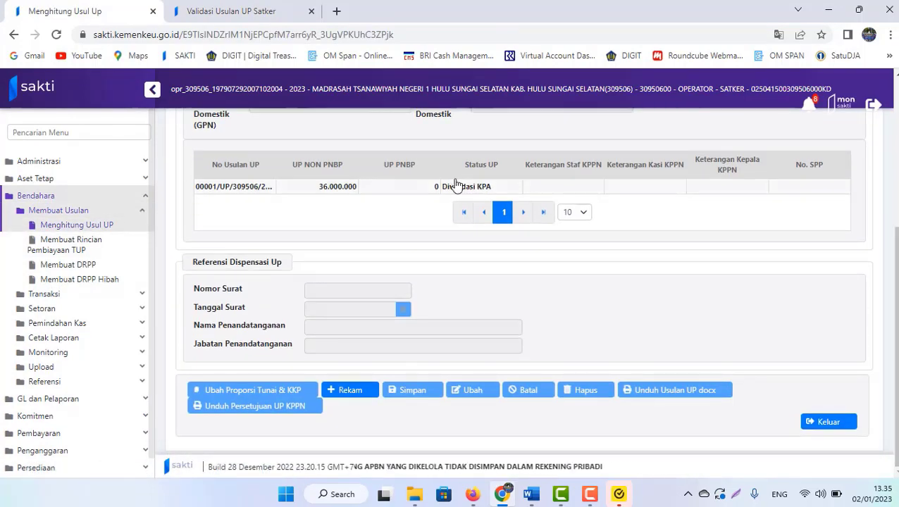
{"action": "left_click", "coordinate": [458, 192]}
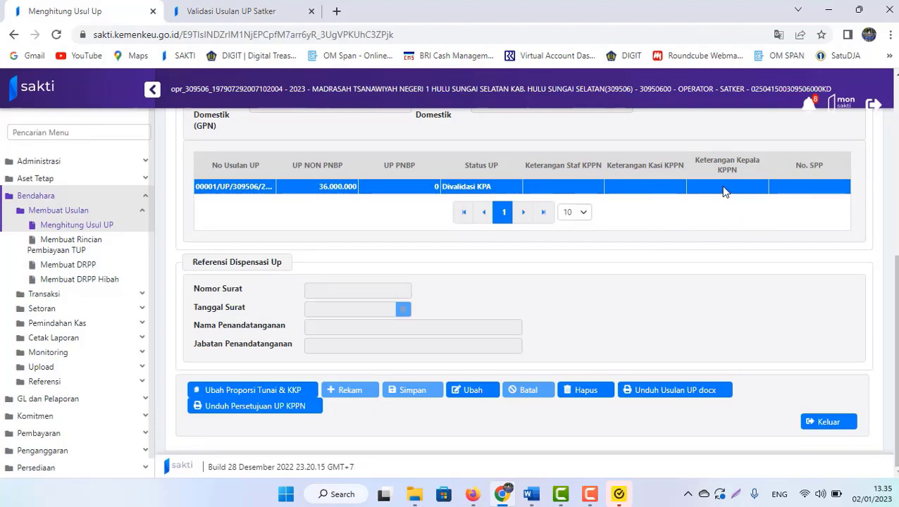
{"action": "left_click", "coordinate": [564, 192]}
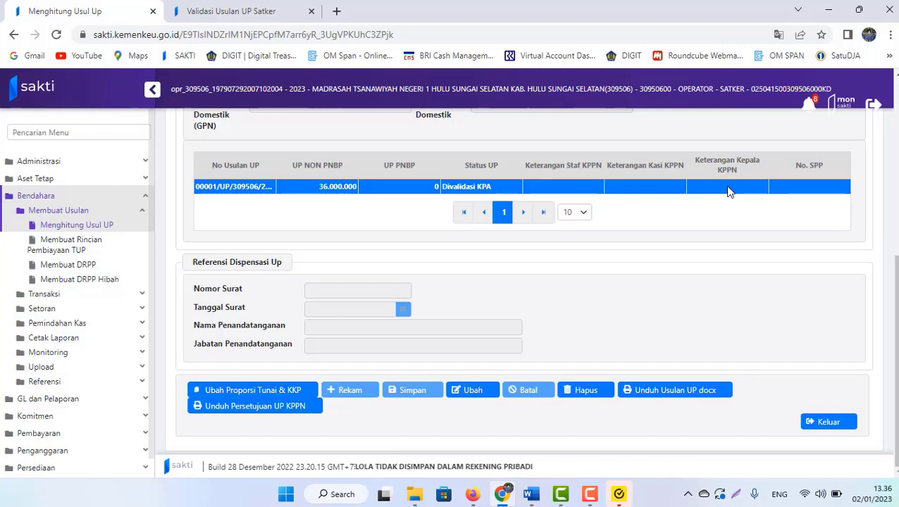
- Scroll through the Word guide's final section on recording the UP SPP
{"action": "mouse_move", "coordinate": [532, 496]}
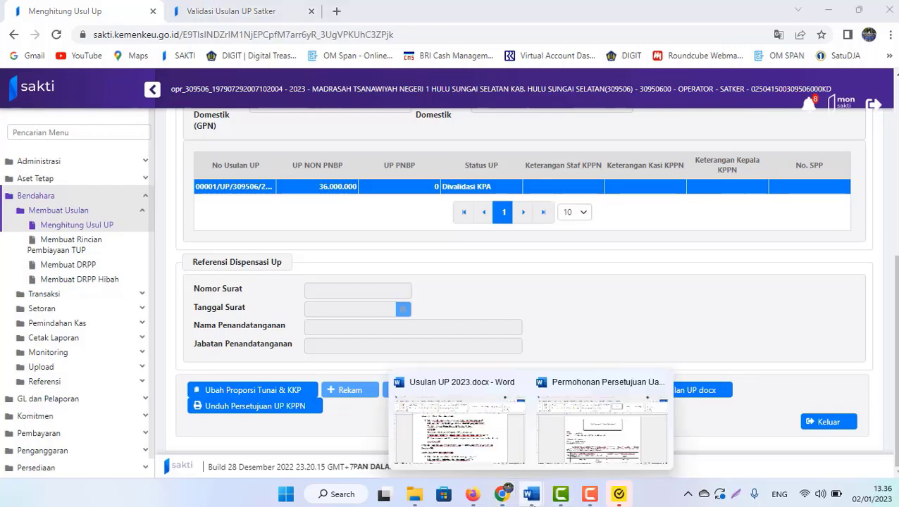
{"action": "left_click", "coordinate": [458, 422]}
{"action": "scroll", "coordinate": [354, 412], "scroll_direction": "down", "scroll_amount": 1}
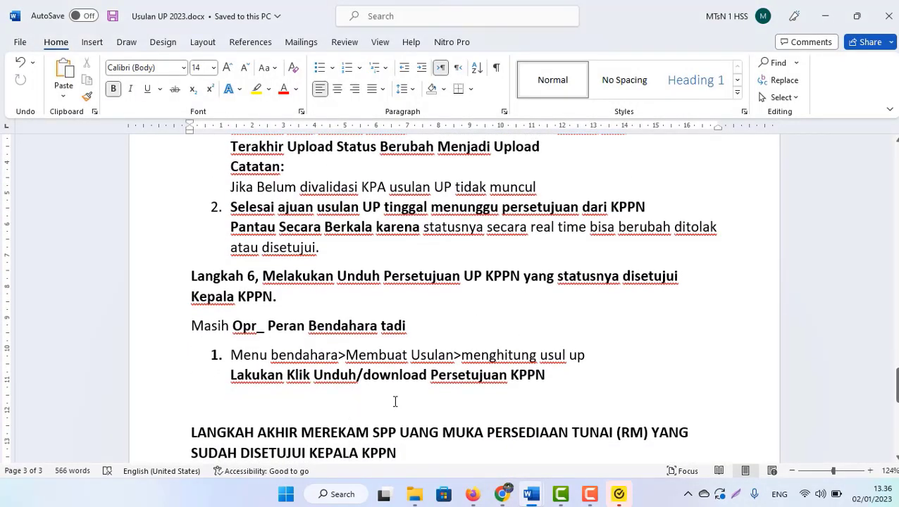
{"action": "scroll", "coordinate": [396, 402], "scroll_direction": "down", "scroll_amount": 3}
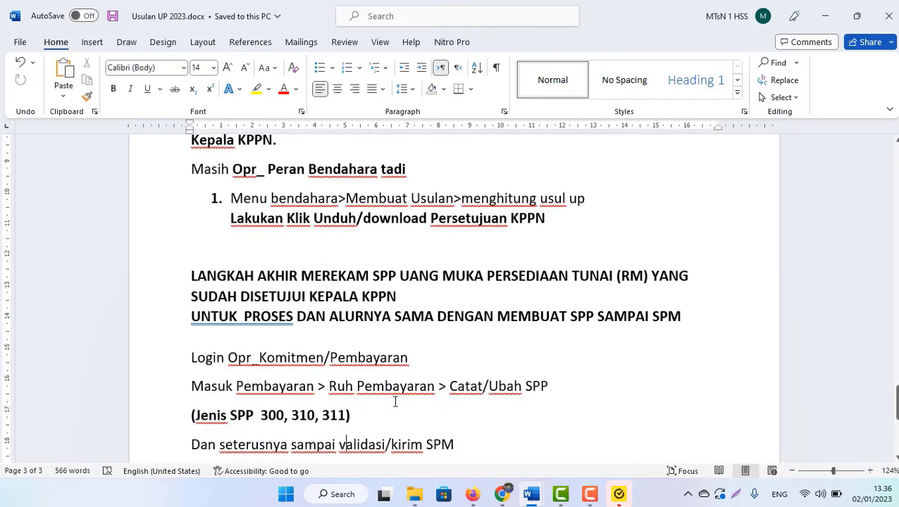
{"action": "scroll", "coordinate": [395, 401], "scroll_direction": "down", "scroll_amount": 1}
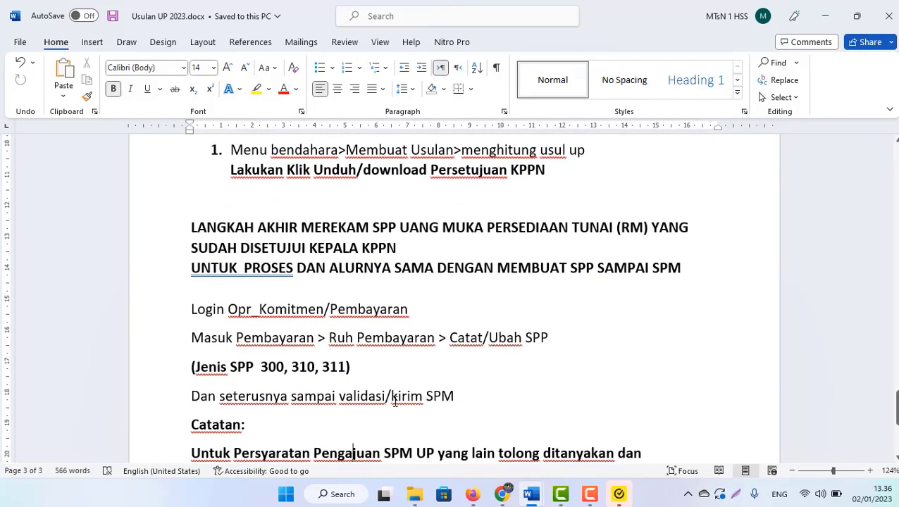
{"action": "scroll", "coordinate": [395, 401], "scroll_direction": "down", "scroll_amount": 1}
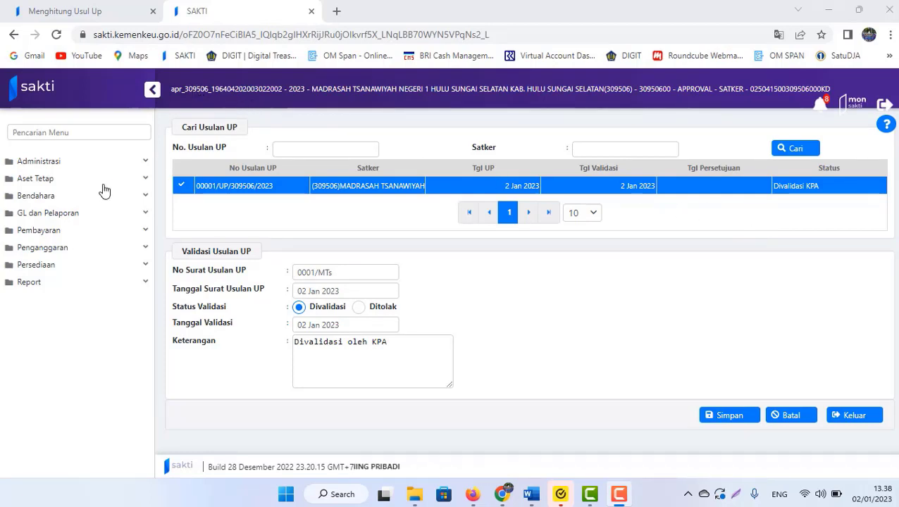
- Set proposal 00001/UP/309506/2023's KPA validation status to Ditolak and save it with confirmation
{"action": "left_click", "coordinate": [80, 197]}
{"action": "left_click", "coordinate": [48, 241]}
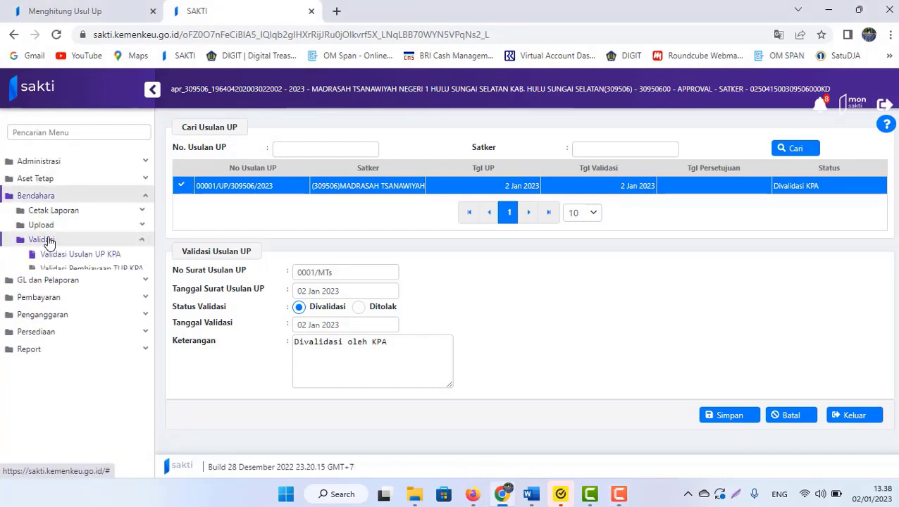
{"action": "left_click", "coordinate": [81, 255]}
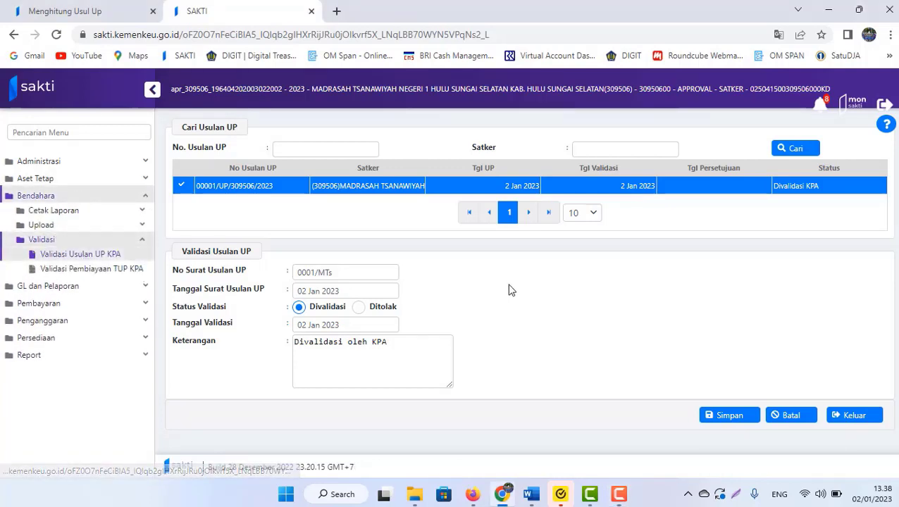
{"action": "left_click", "coordinate": [358, 310]}
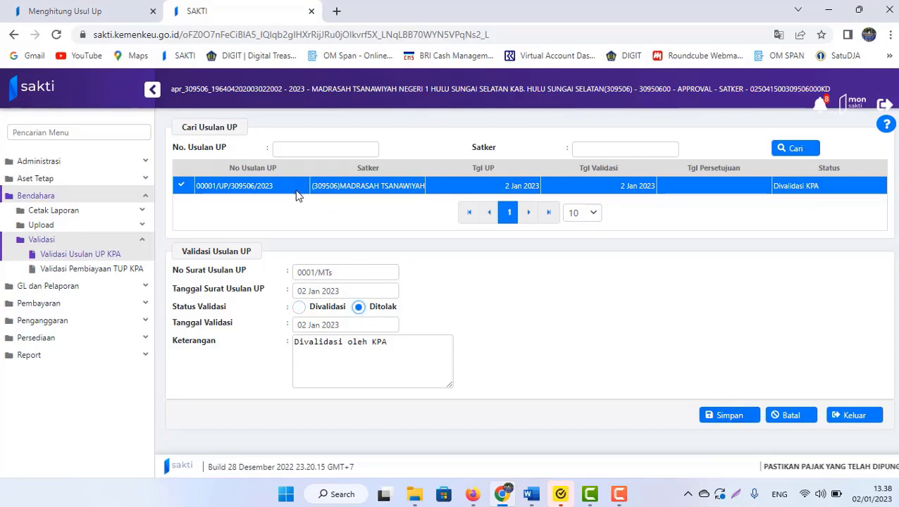
{"action": "left_click", "coordinate": [712, 416]}
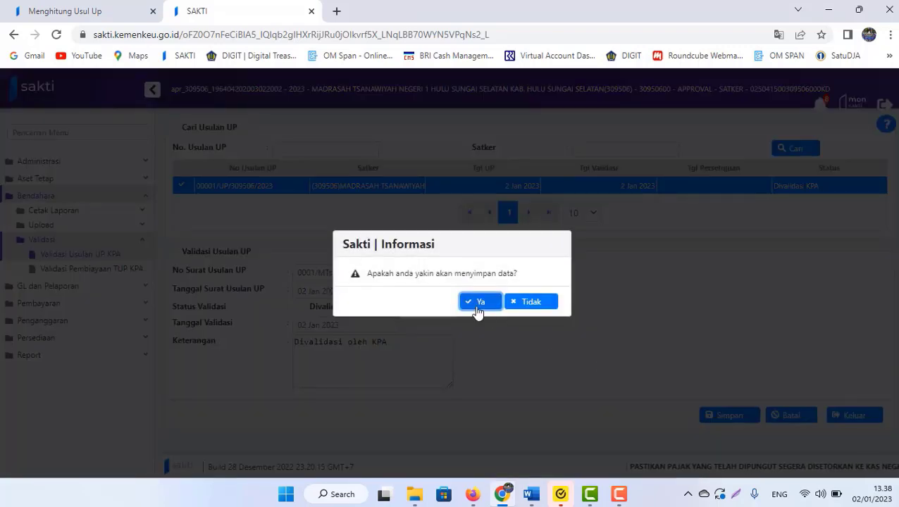
{"action": "left_click", "coordinate": [477, 308]}
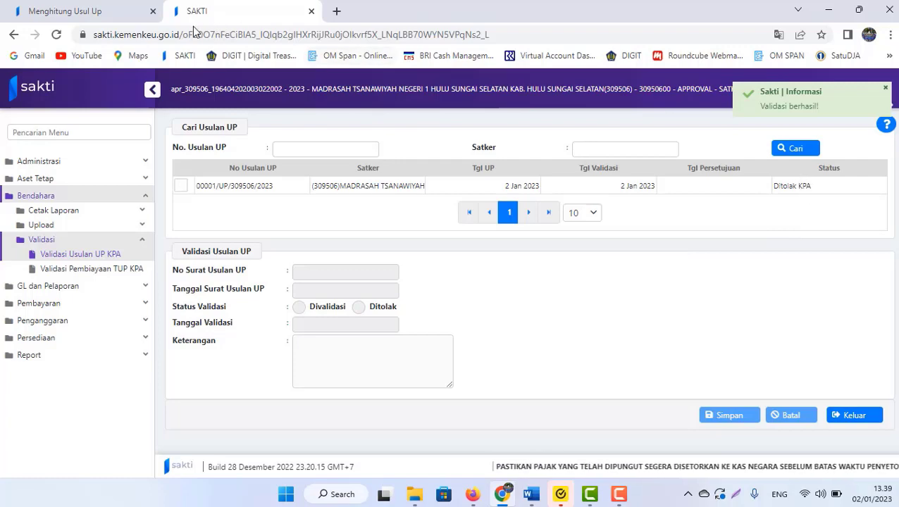
{"action": "left_click", "coordinate": [81, 16]}
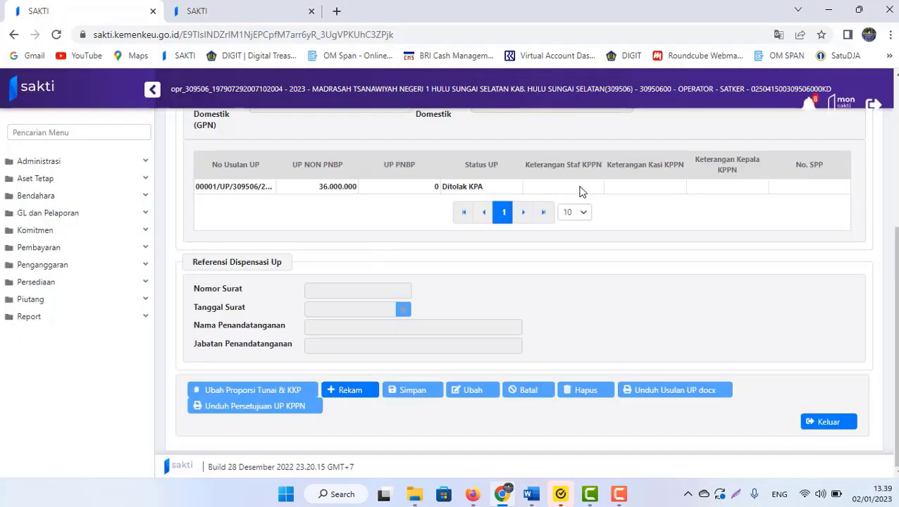
- Select the 36.000.000 UP proposal row now showing Ditolak KPA
{"action": "left_click", "coordinate": [474, 188]}
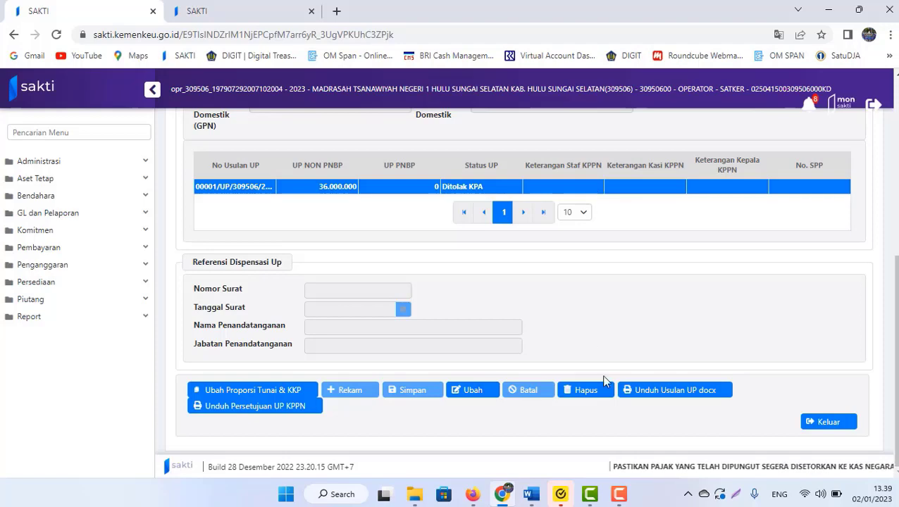
{"action": "left_click", "coordinate": [538, 496]}
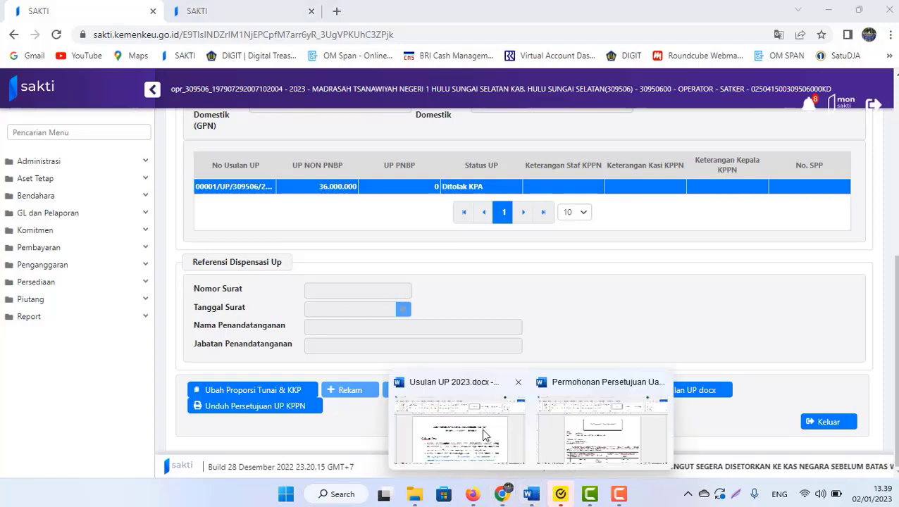
- Bring the Usulan UP 2023 guide forward, showing its title and Catatan Awal notes
{"action": "left_click", "coordinate": [486, 422]}
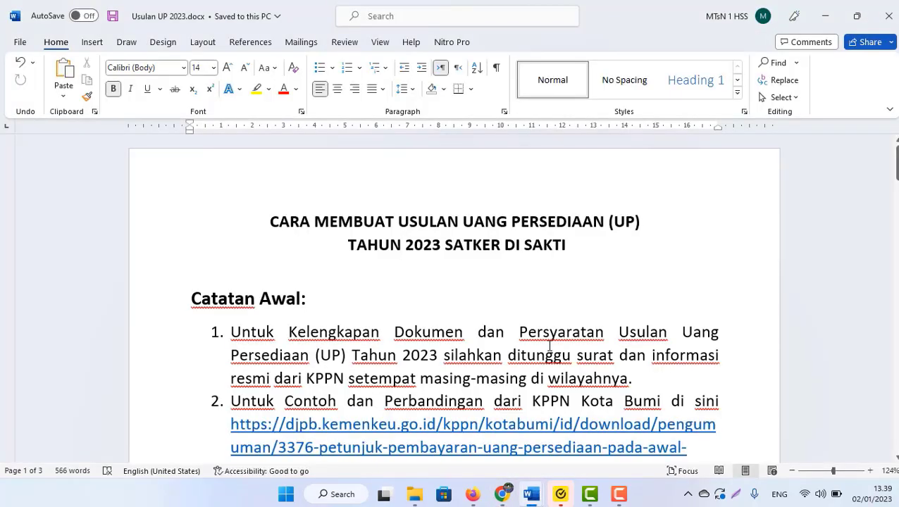